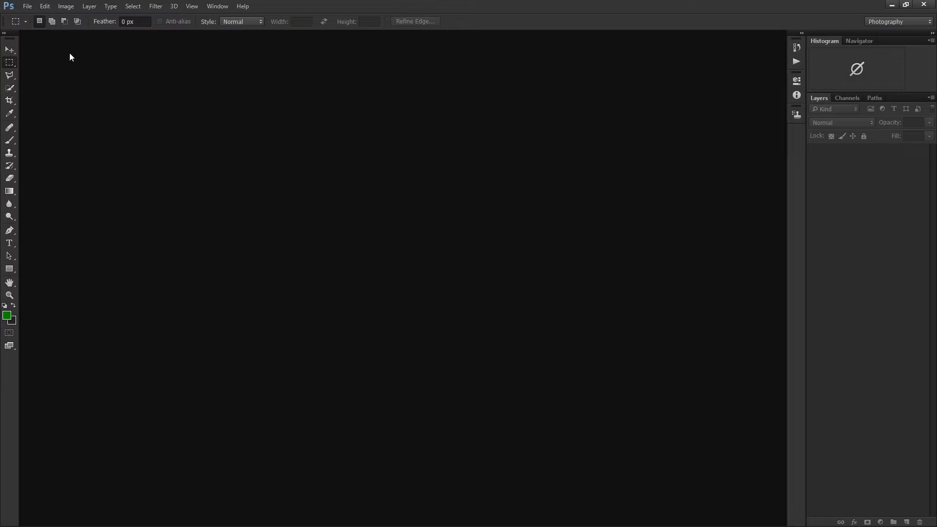
Open the portrait photo of the woman with the long braid and duplicate its Background layer
{"action": "left_click", "coordinate": [29, 7]}
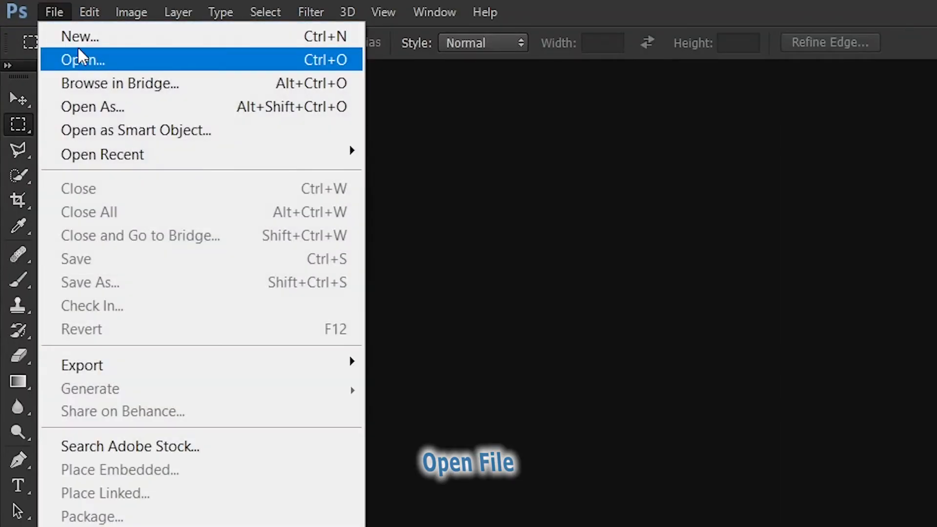
{"action": "left_click", "coordinate": [87, 60]}
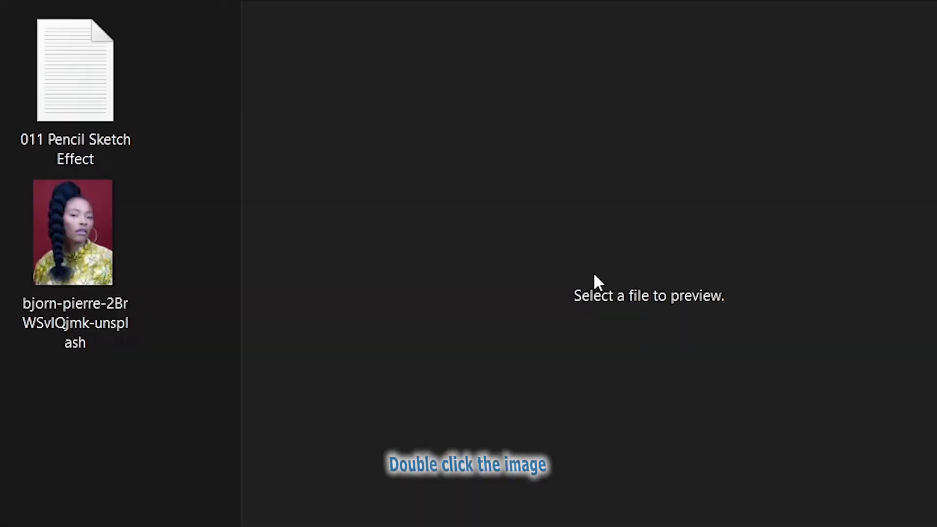
{"action": "double_click", "coordinate": [77, 214]}
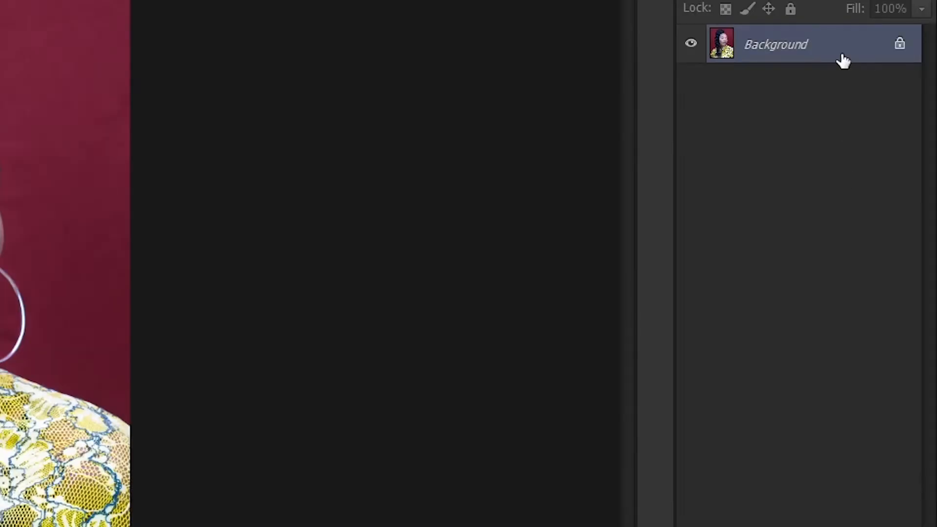
{"action": "left_click_drag", "start_coordinate": [836, 51], "coordinate": [879, 511]}
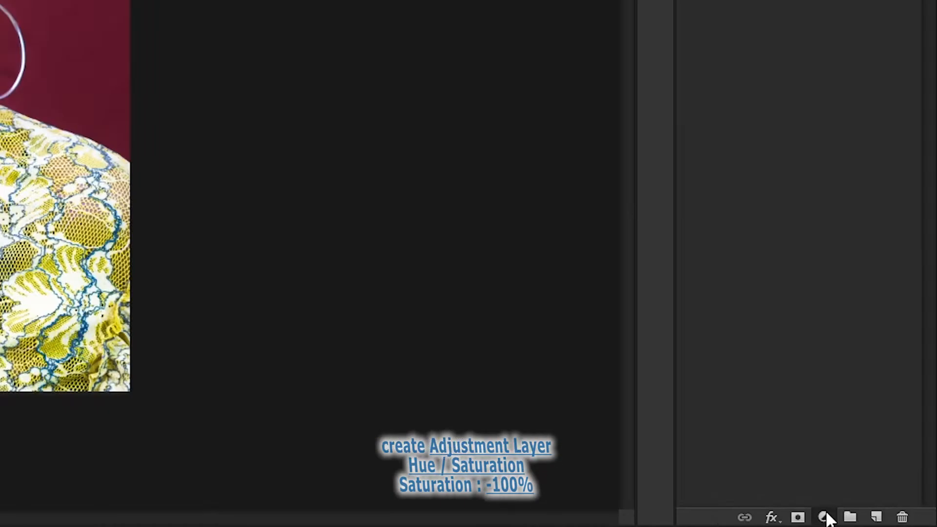
Add a Hue/Saturation adjustment layer above the Background copy and set its saturation to -100
{"action": "left_click", "coordinate": [880, 522]}
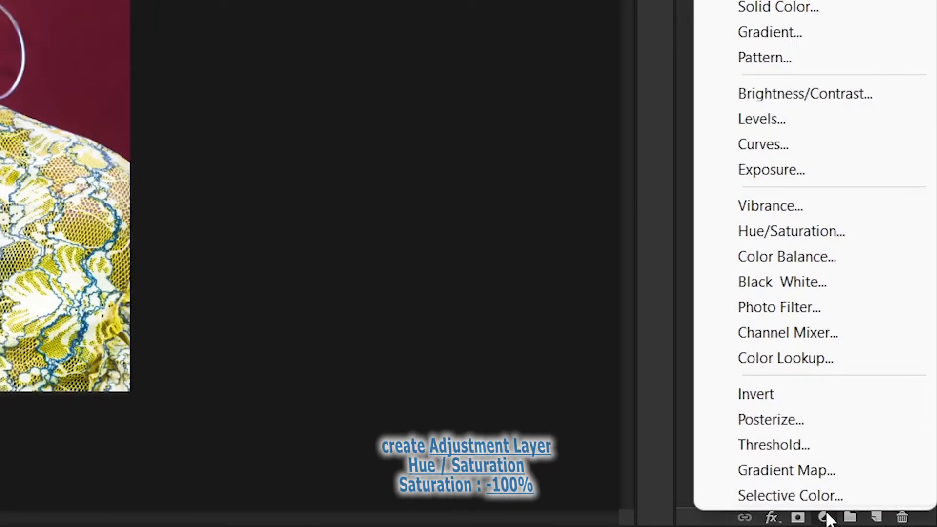
{"action": "left_click", "coordinate": [799, 234]}
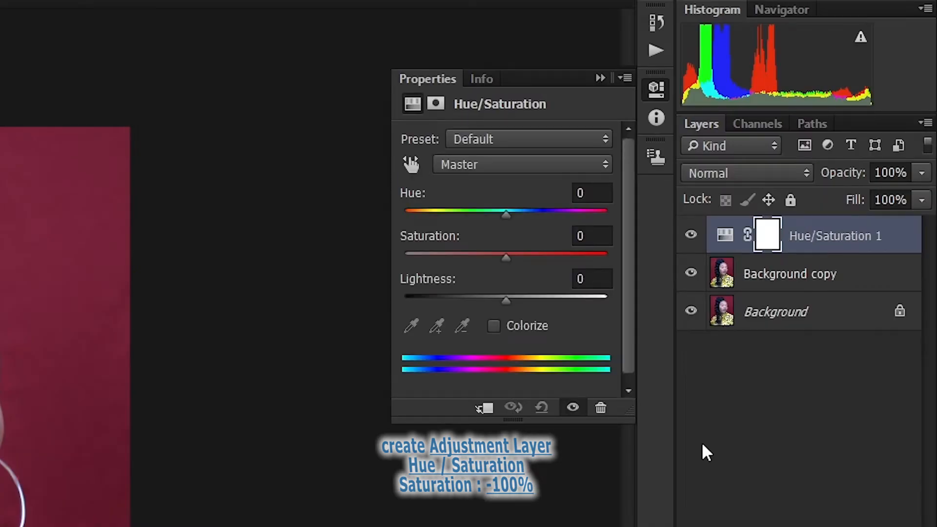
{"action": "left_click_drag", "start_coordinate": [506, 259], "coordinate": [404, 248]}
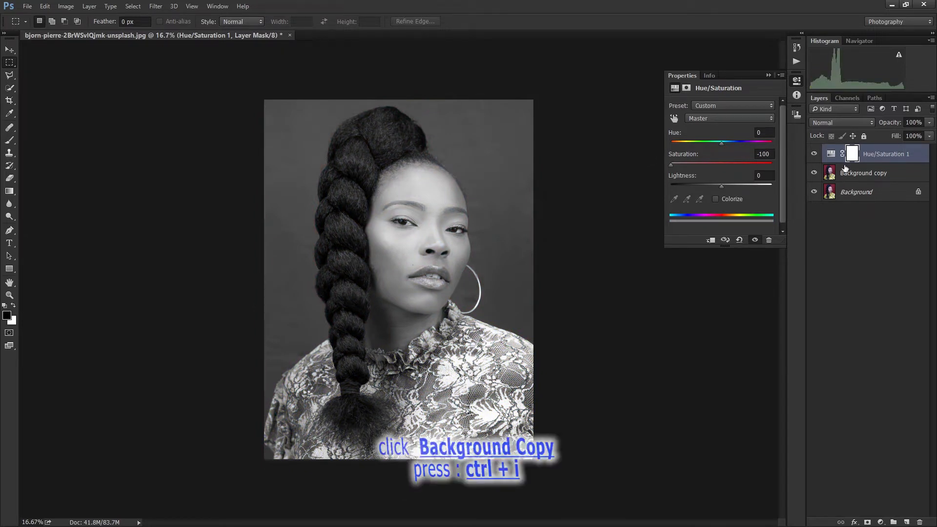
Invert the colours of the Background copy layer and set its blending mode to Color Dodge
{"action": "left_click", "coordinate": [862, 174]}
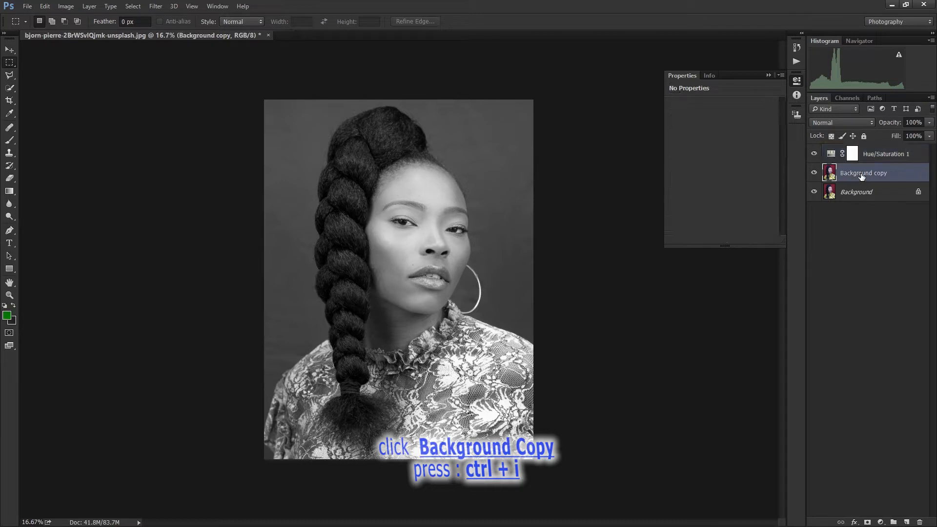
{"action": "left_click", "coordinate": [768, 75]}
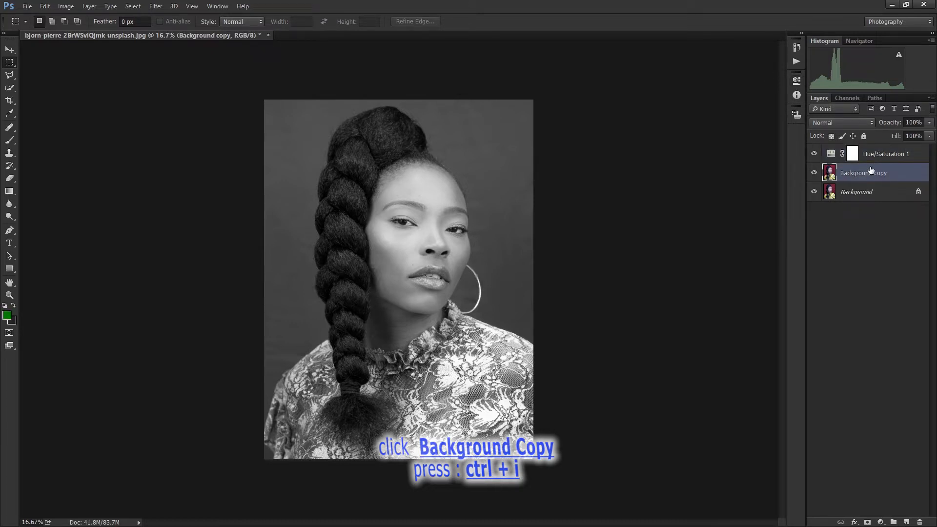
{"action": "key", "text": "ctrl+i"}
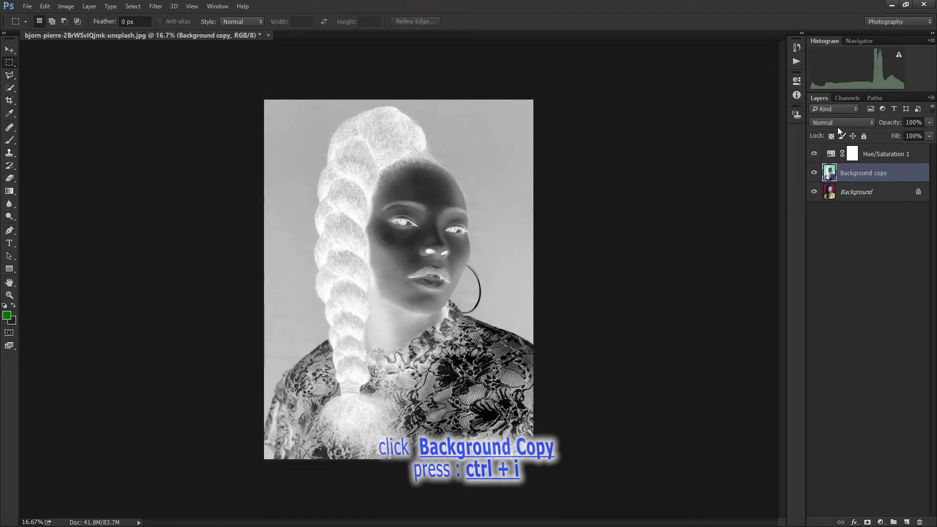
{"action": "left_click", "coordinate": [838, 123]}
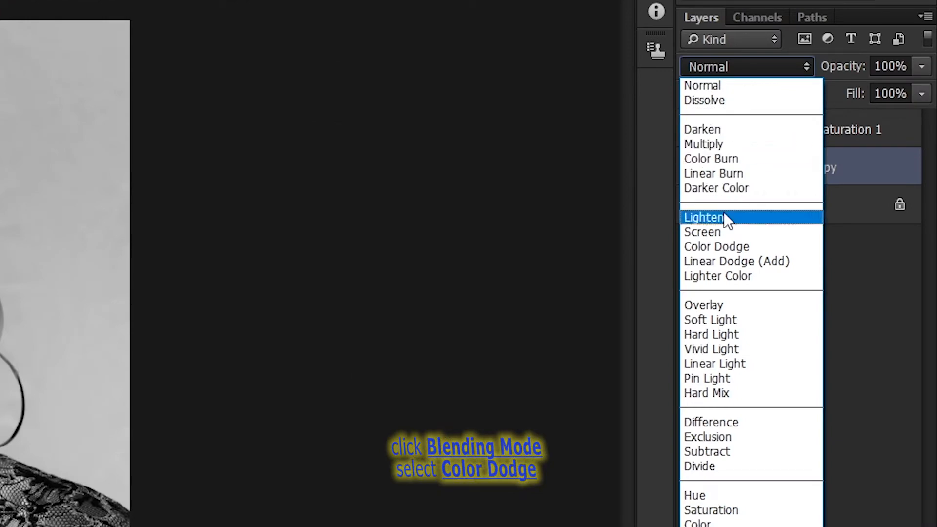
{"action": "left_click", "coordinate": [721, 246]}
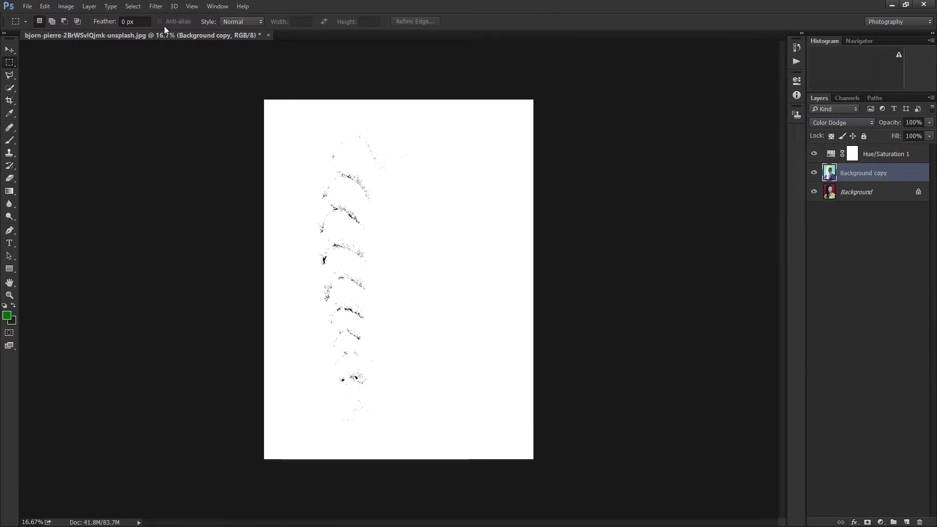
Apply a Gaussian Blur with a radius of about 120 pixels to the Background copy layer
{"action": "left_click", "coordinate": [153, 6]}
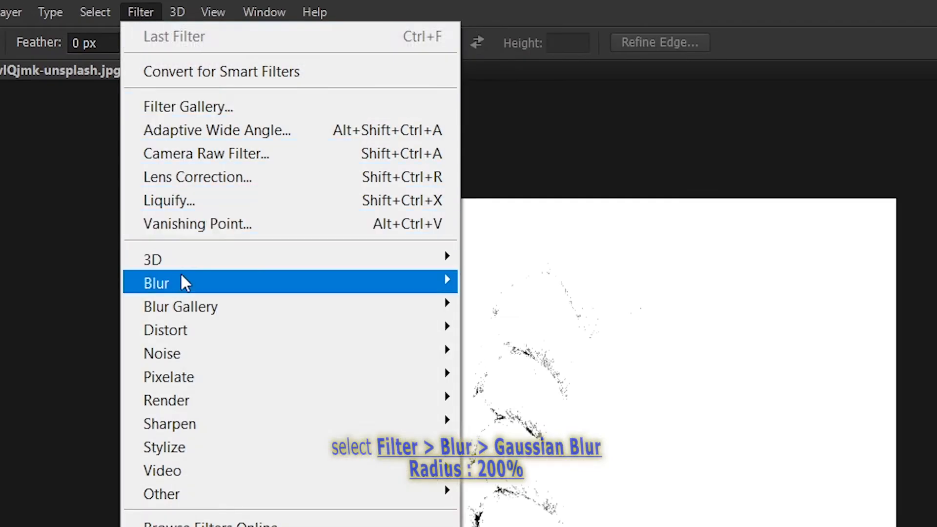
{"action": "mouse_move", "coordinate": [176, 138]}
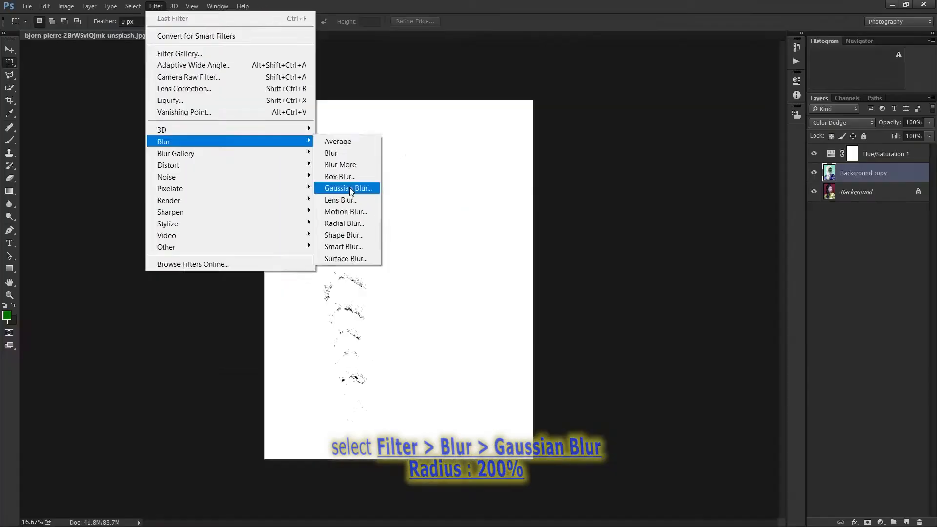
{"action": "left_click", "coordinate": [350, 190]}
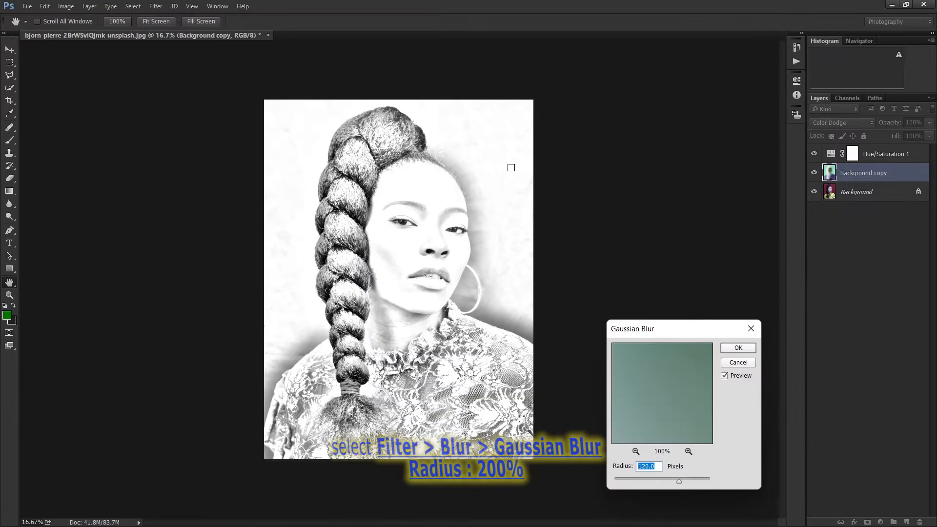
{"action": "mouse_move", "coordinate": [677, 481]}
{"action": "left_mouse_down"}
{"action": "mouse_move", "coordinate": [655, 482]}
{"action": "mouse_move", "coordinate": [680, 482]}
{"action": "left_mouse_up"}
{"action": "left_click", "coordinate": [739, 348]}
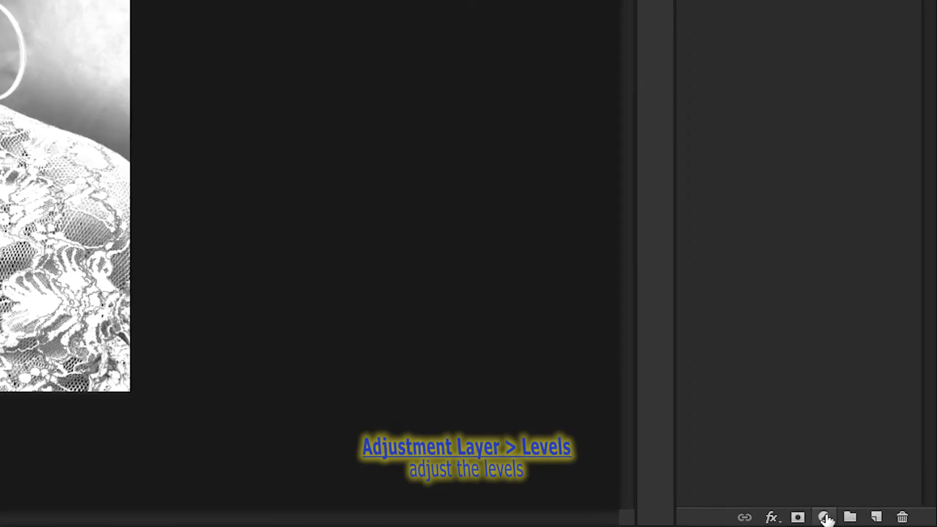
Add a Levels adjustment layer above the Background copy and set its midtone value to 0.90
{"action": "left_click", "coordinate": [882, 522]}
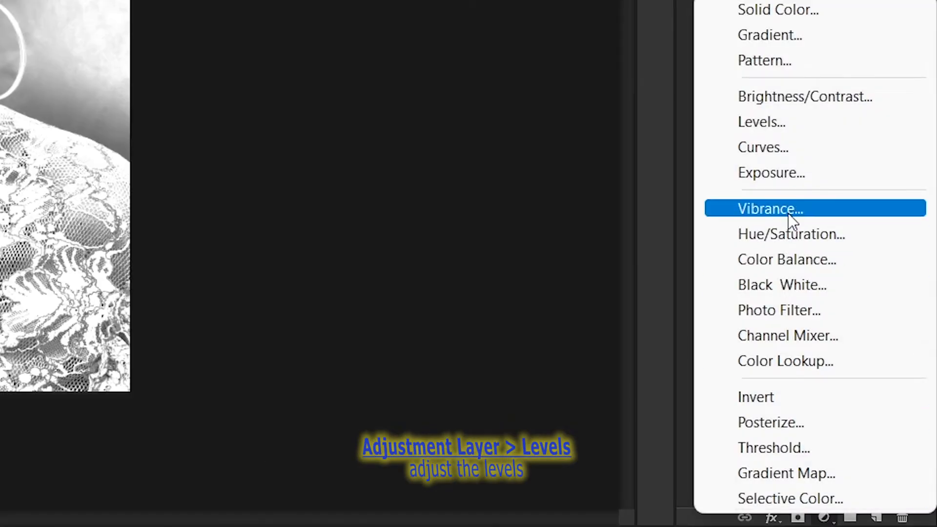
{"action": "left_click", "coordinate": [786, 128]}
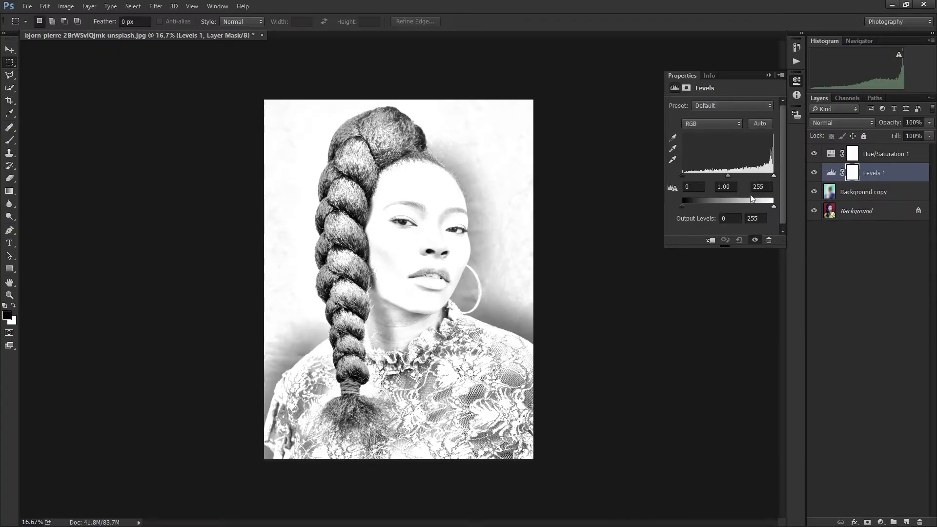
{"action": "mouse_move", "coordinate": [729, 179]}
{"action": "left_mouse_down"}
{"action": "mouse_move", "coordinate": [738, 179]}
{"action": "mouse_move", "coordinate": [723, 180]}
{"action": "mouse_move", "coordinate": [731, 175]}
{"action": "left_mouse_up"}
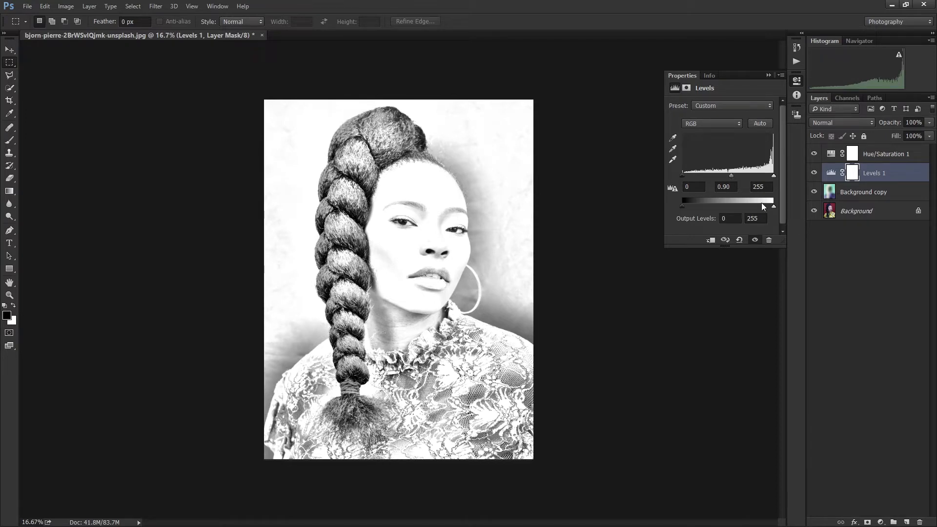
{"action": "left_click", "coordinate": [768, 76]}
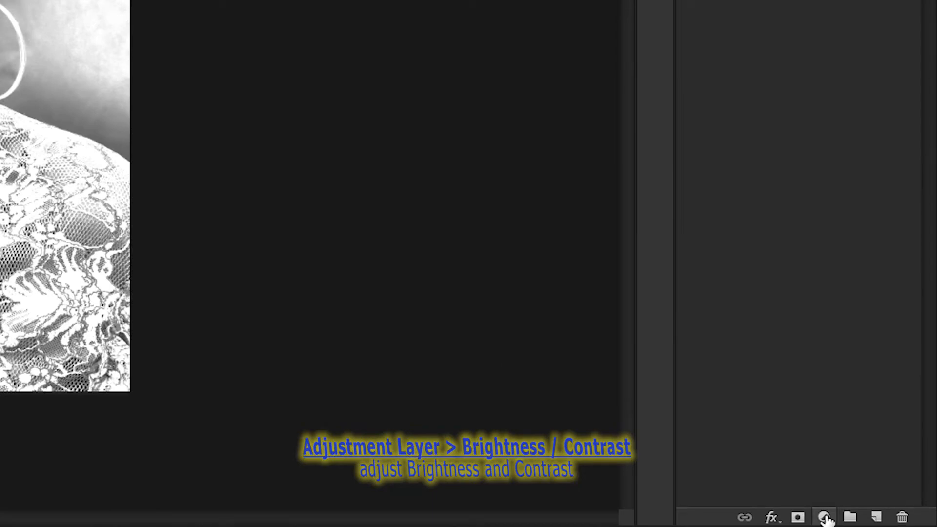
Add a Brightness/Contrast adjustment layer above Levels 1 and fine-tune its brightness and contrast
{"action": "left_click", "coordinate": [824, 518]}
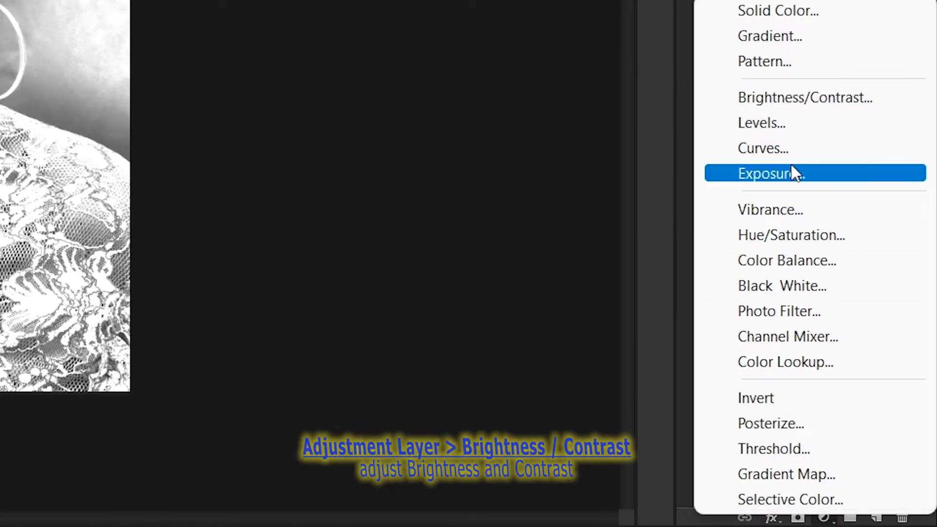
{"action": "left_click", "coordinate": [792, 105]}
{"action": "left_click_drag", "start_coordinate": [722, 133], "coordinate": [718, 154]}
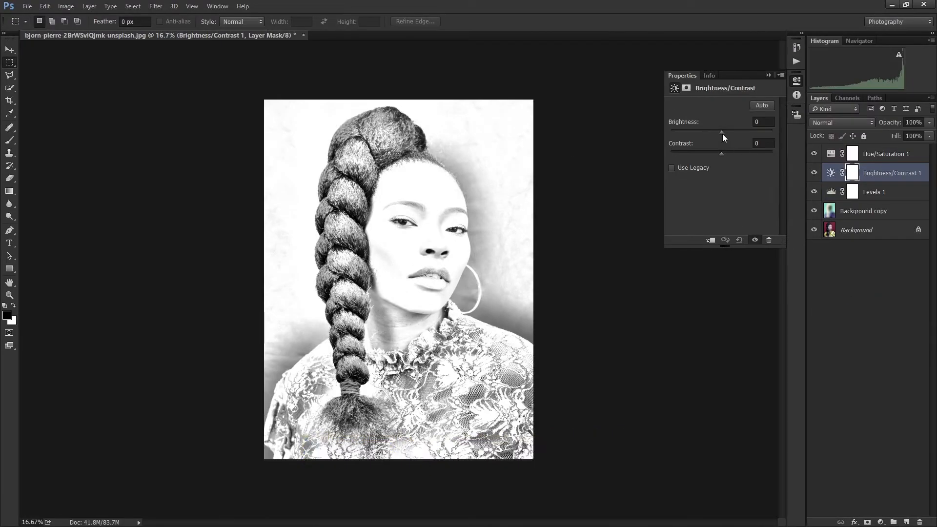
{"action": "left_click", "coordinate": [769, 75]}
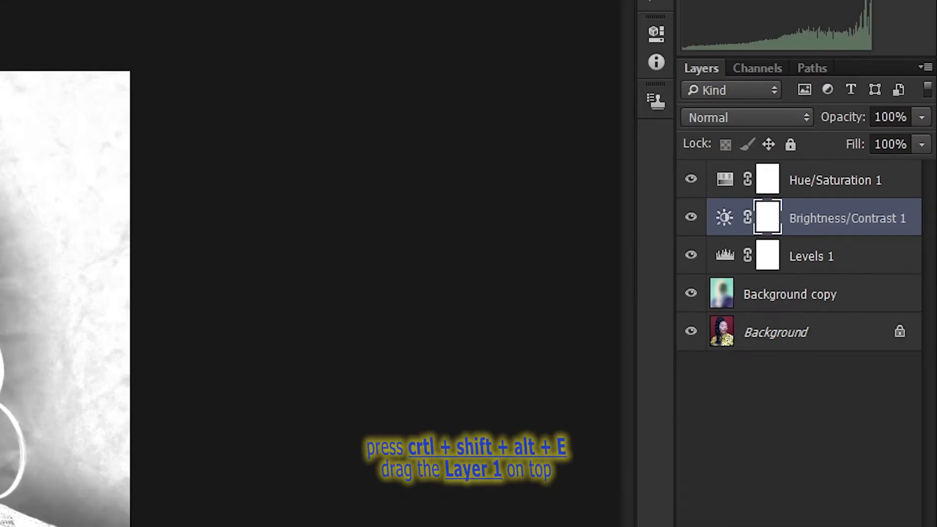
Stamp all visible layers into a new layer at the top of the stack and convert it to a smart object
{"action": "key", "text": "ctrl+shift+alt+e"}
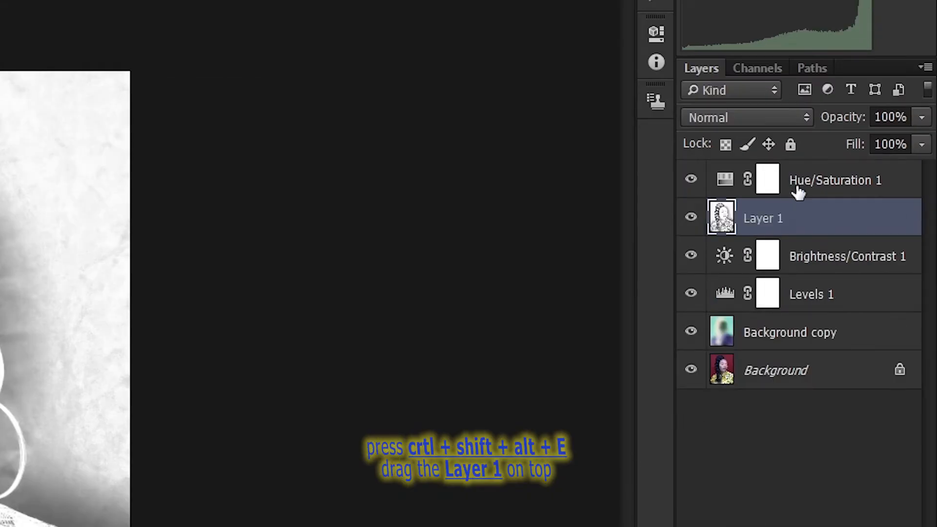
{"action": "left_click_drag", "start_coordinate": [804, 212], "coordinate": [805, 181]}
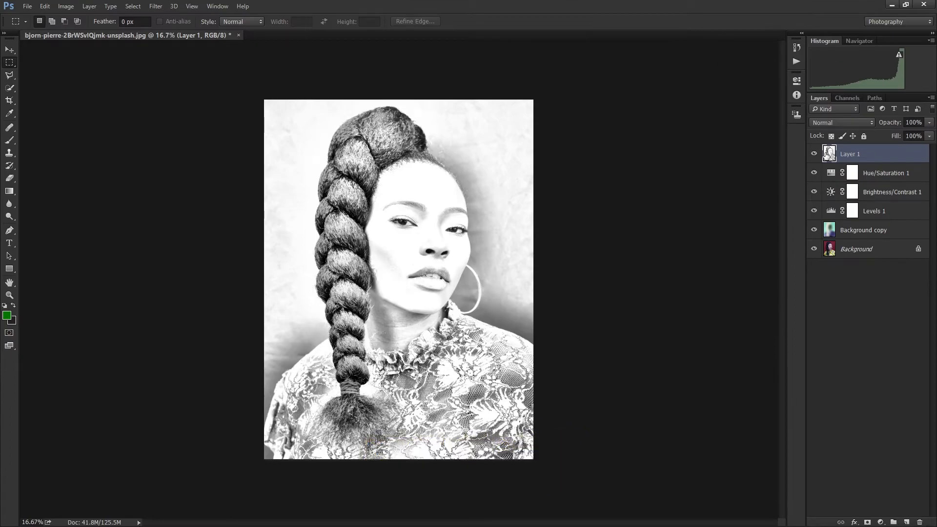
{"action": "right_click", "coordinate": [844, 155]}
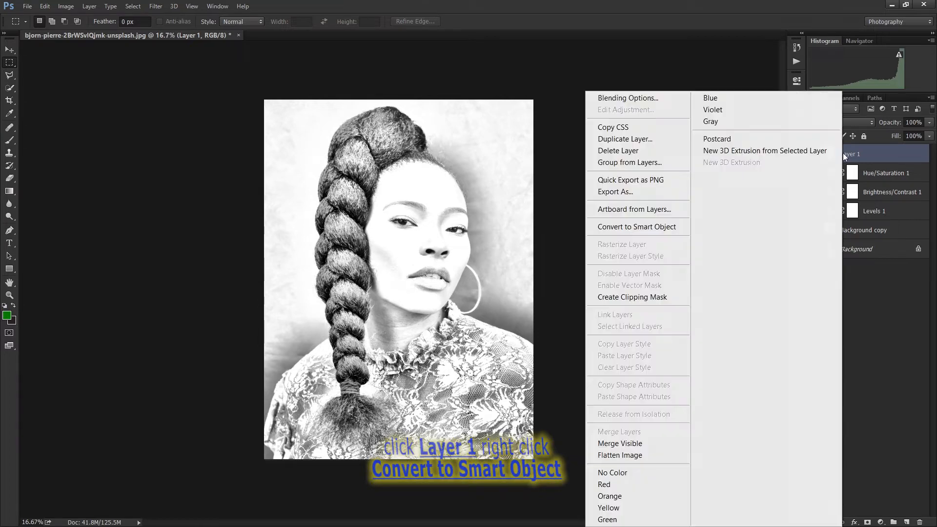
{"action": "left_click", "coordinate": [663, 227]}
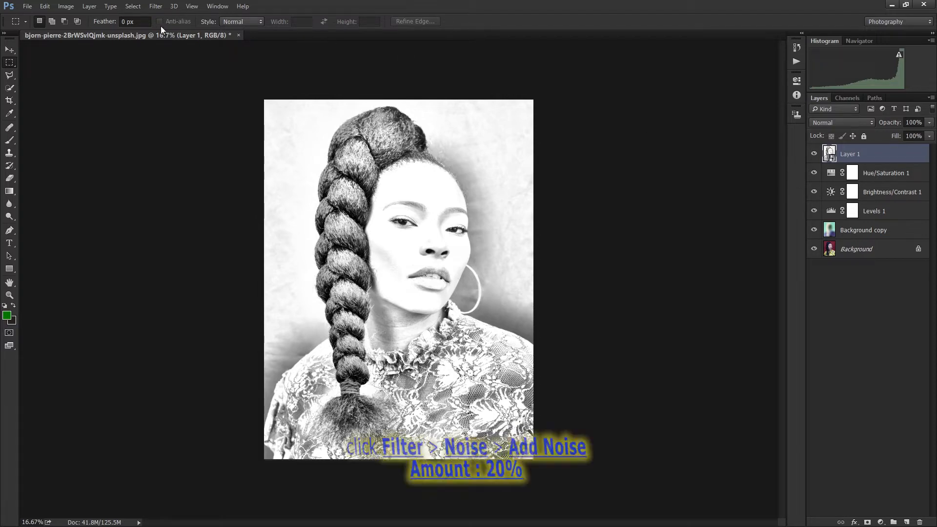
Apply the Add Noise filter to the Layer 1 smart object with an amount of 20%
{"action": "left_click", "coordinate": [156, 6]}
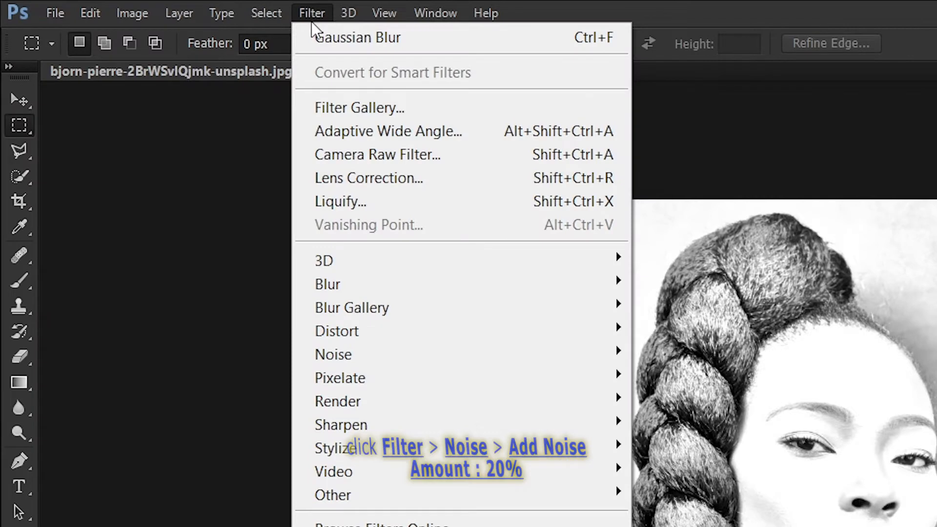
{"action": "mouse_move", "coordinate": [395, 356]}
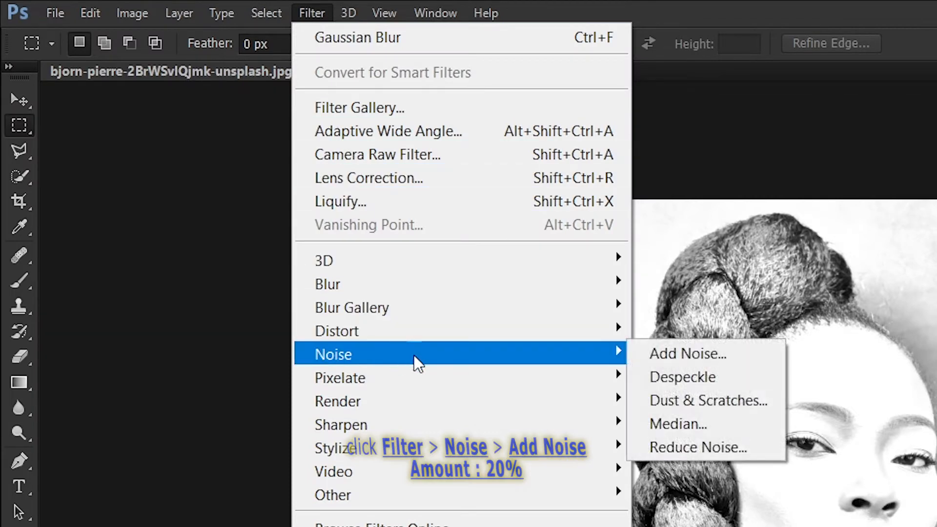
{"action": "left_click", "coordinate": [675, 353]}
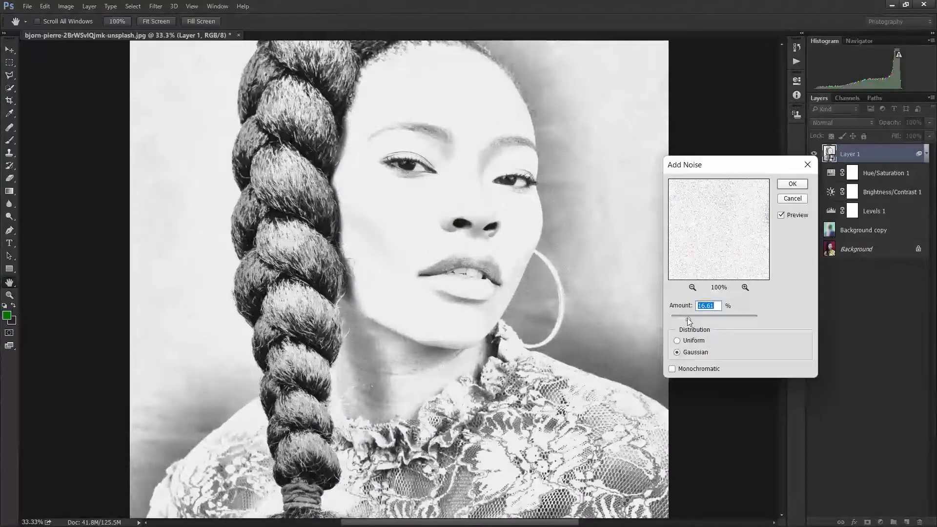
{"action": "left_click_drag", "start_coordinate": [438, 340], "coordinate": [449, 341]}
{"action": "type", "text": "10"}
{"action": "left_click", "coordinate": [695, 316]}
{"action": "type", "text": "20"}
{"action": "left_click", "coordinate": [793, 185]}
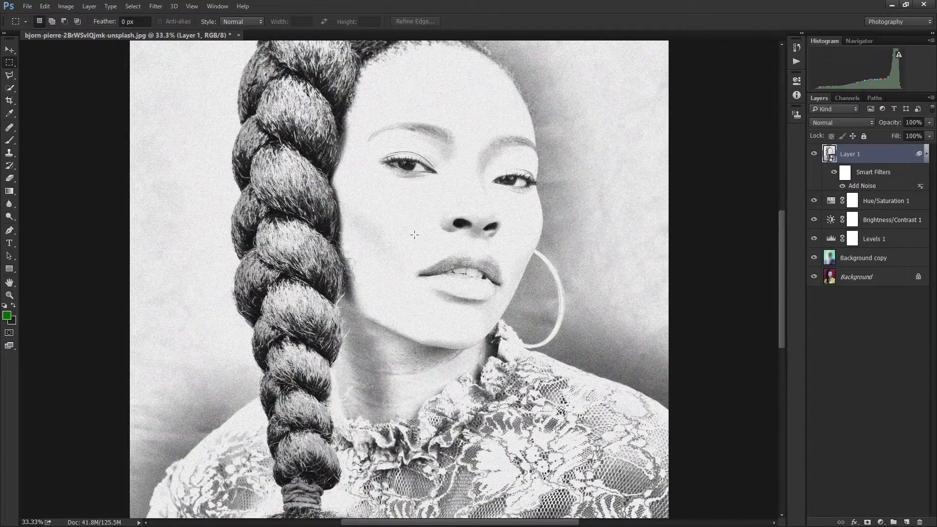
Apply the Smart Sharpen filter to the Layer 1 smart object with an amount of 75%
{"action": "key", "text": "ctrl+minus"}
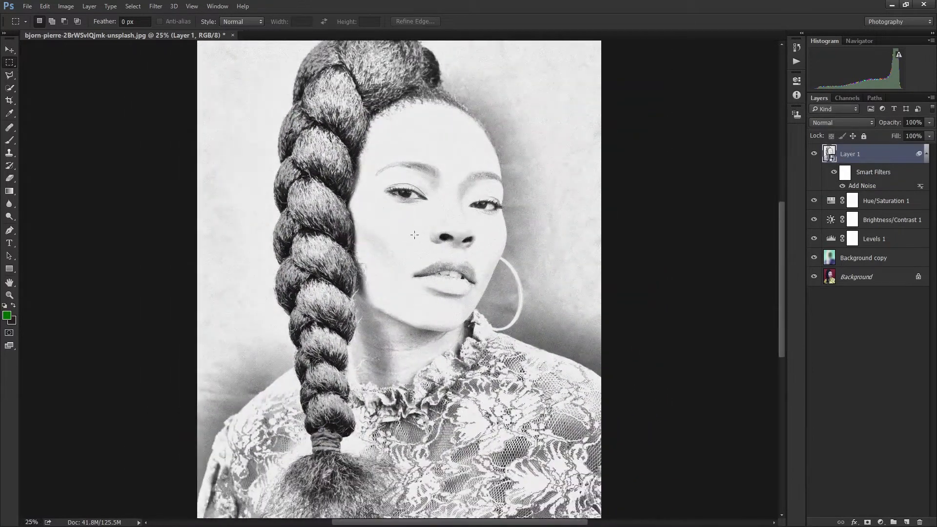
{"action": "left_click", "coordinate": [158, 5]}
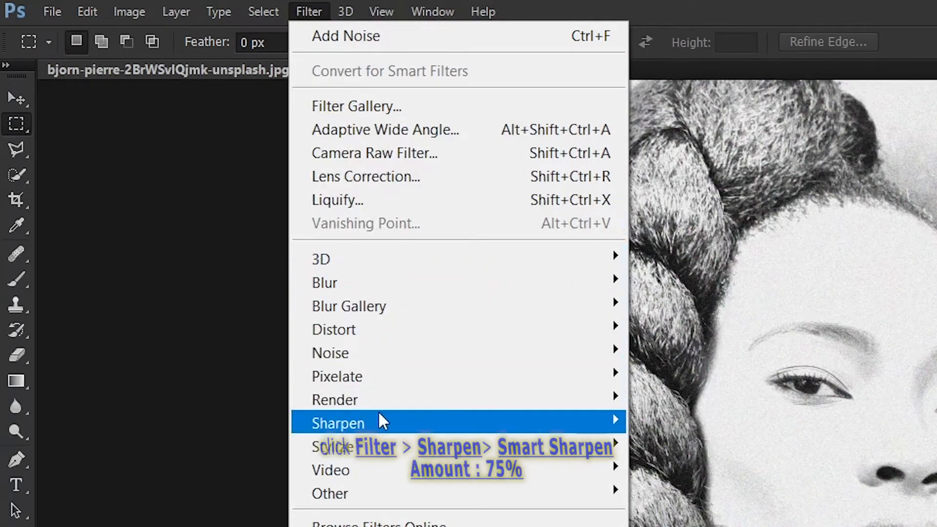
{"action": "mouse_move", "coordinate": [380, 415]}
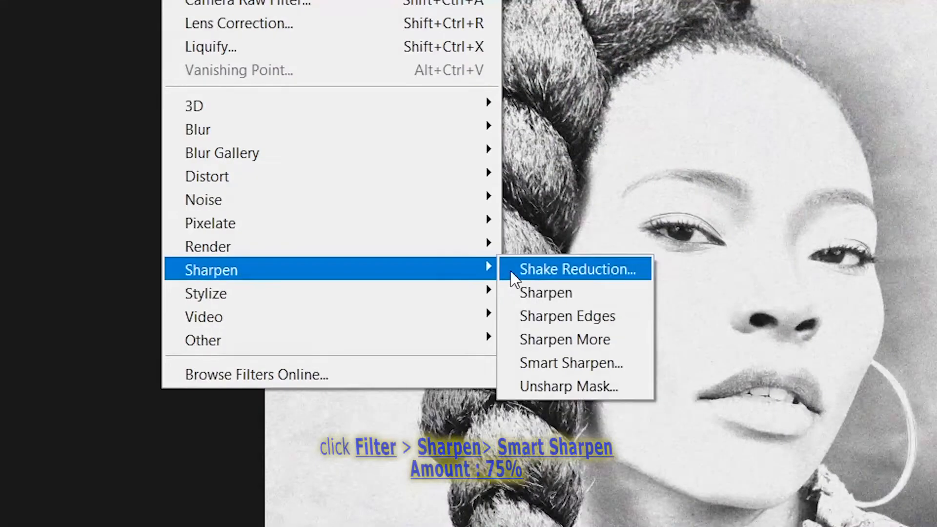
{"action": "left_click", "coordinate": [575, 361]}
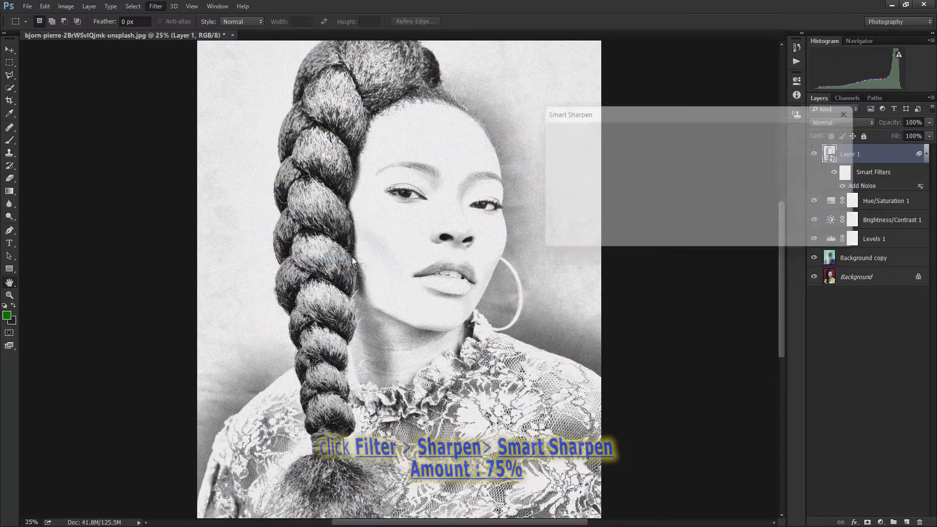
{"action": "left_click_drag", "start_coordinate": [760, 167], "coordinate": [728, 168]}
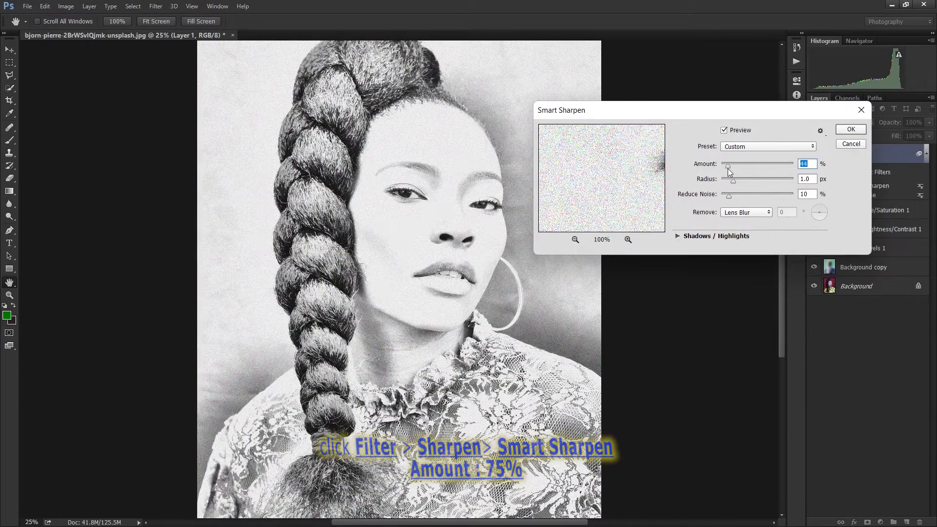
{"action": "key", "text": "ctrl+plus"}
{"action": "key", "text": "ctrl+plus"}
{"action": "key", "text": "ctrl+plus"}
{"action": "type", "text": "755"}
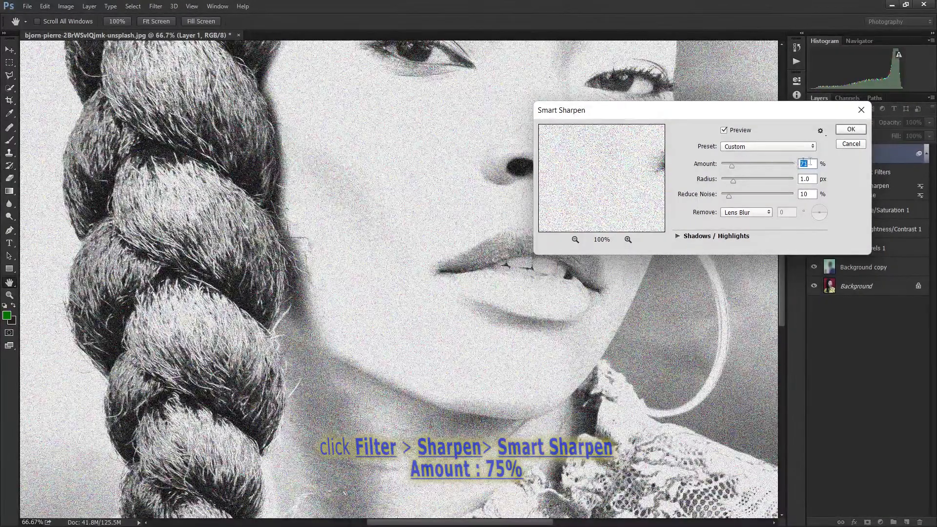
{"action": "left_click", "coordinate": [851, 129]}
Stamp all visible layers into a new layer above Layer 1
{"action": "key", "text": "ctrl+minus"}
{"action": "key", "text": "ctrl+minus"}
{"action": "key", "text": "ctrl+minus"}
{"action": "key", "text": "ctrl+minus"}
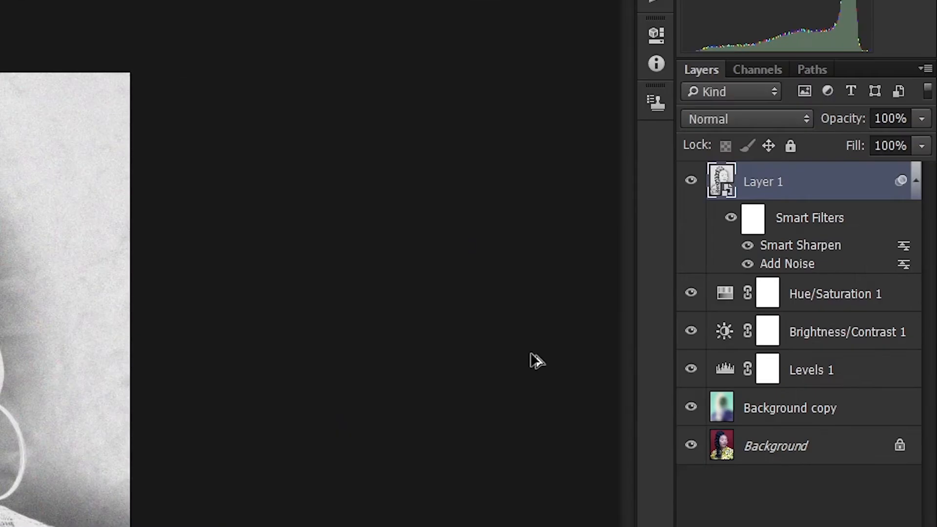
{"action": "key", "text": "ctrl+shift+alt+e"}
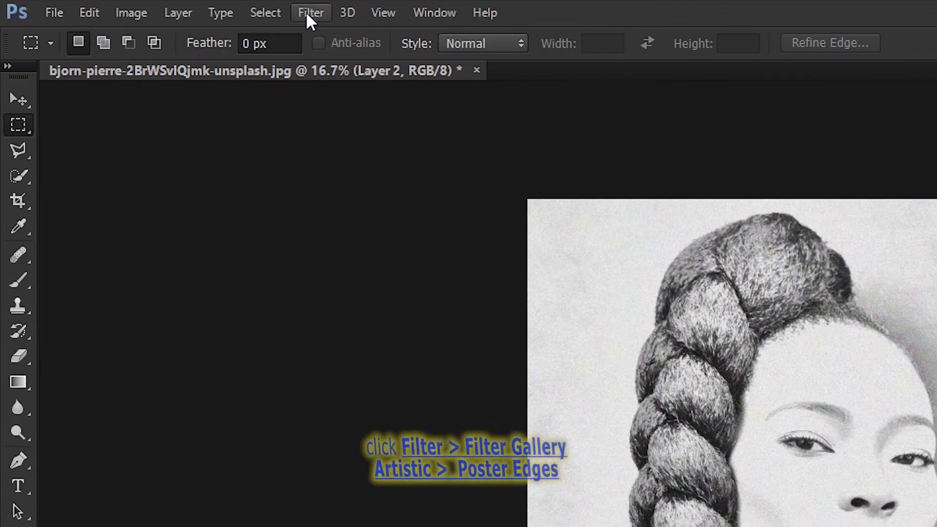
Apply the Artistic Poster Edges filter to Layer 2 with Edge Thickness 5, Edge Intensity 7 and Posterization 6
{"action": "left_click", "coordinate": [156, 6]}
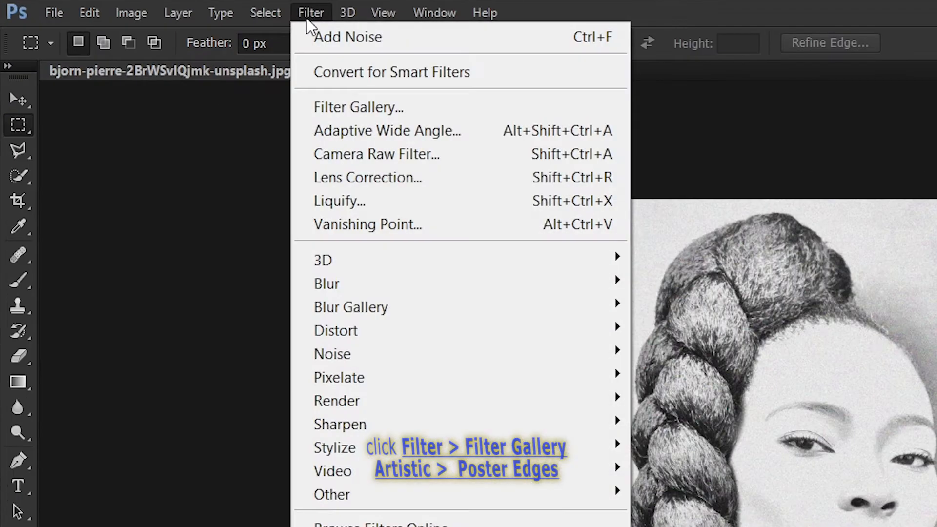
{"action": "left_click", "coordinate": [354, 110]}
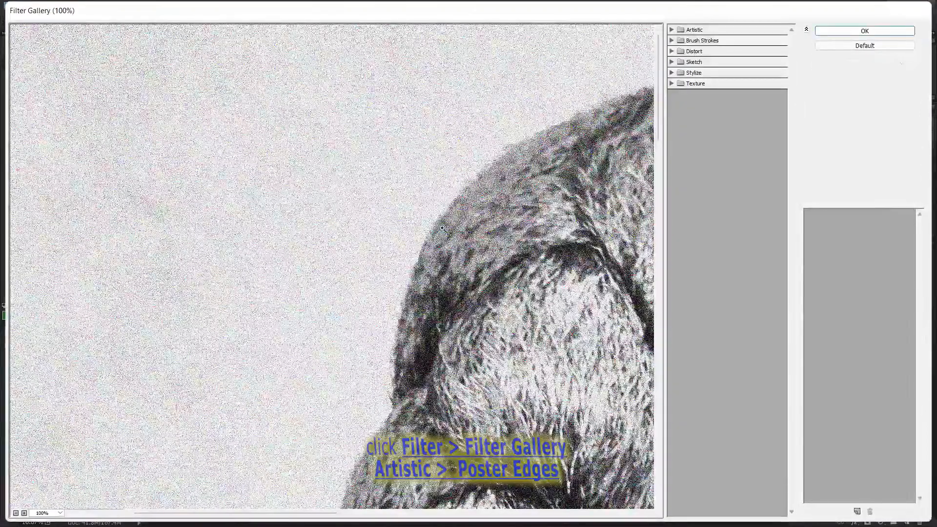
{"action": "key", "text": "ctrl+0"}
{"action": "left_click", "coordinate": [694, 30]}
{"action": "left_click", "coordinate": [688, 151]}
{"action": "left_click_drag", "start_coordinate": [825, 106], "coordinate": [895, 126]}
{"action": "mouse_move", "coordinate": [835, 86]}
{"action": "left_mouse_down"}
{"action": "mouse_move", "coordinate": [890, 85]}
{"action": "mouse_move", "coordinate": [871, 106]}
{"action": "mouse_move", "coordinate": [836, 86]}
{"action": "left_mouse_up"}
{"action": "left_click_drag", "start_coordinate": [900, 125], "coordinate": [912, 126]}
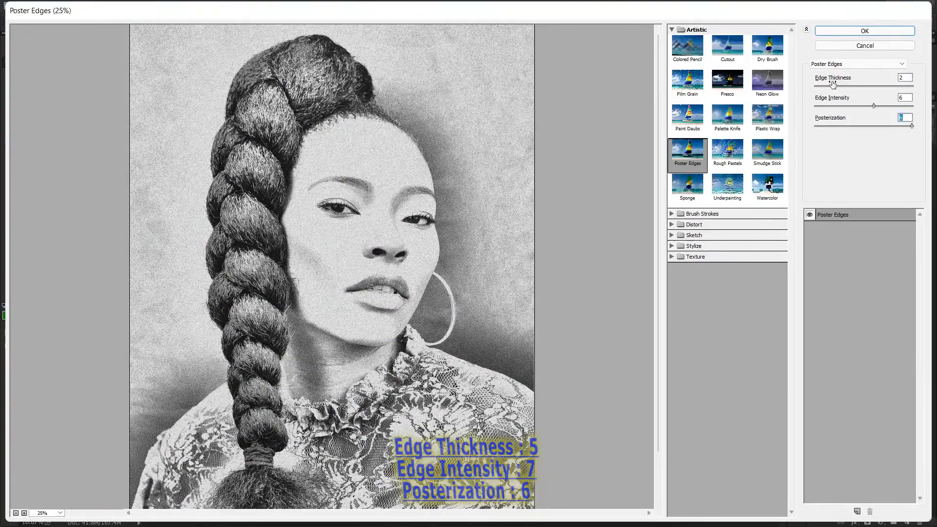
{"action": "left_click_drag", "start_coordinate": [833, 84], "coordinate": [892, 106]}
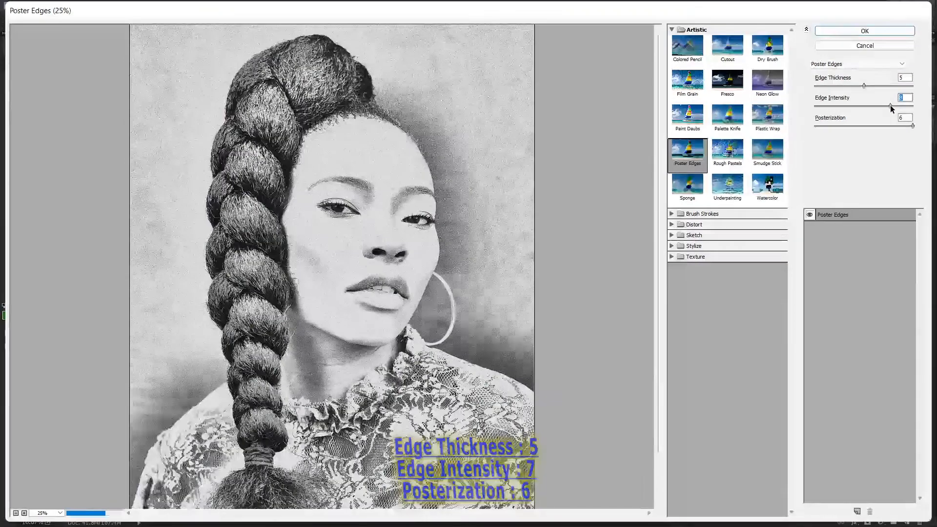
{"action": "key", "text": "Return"}
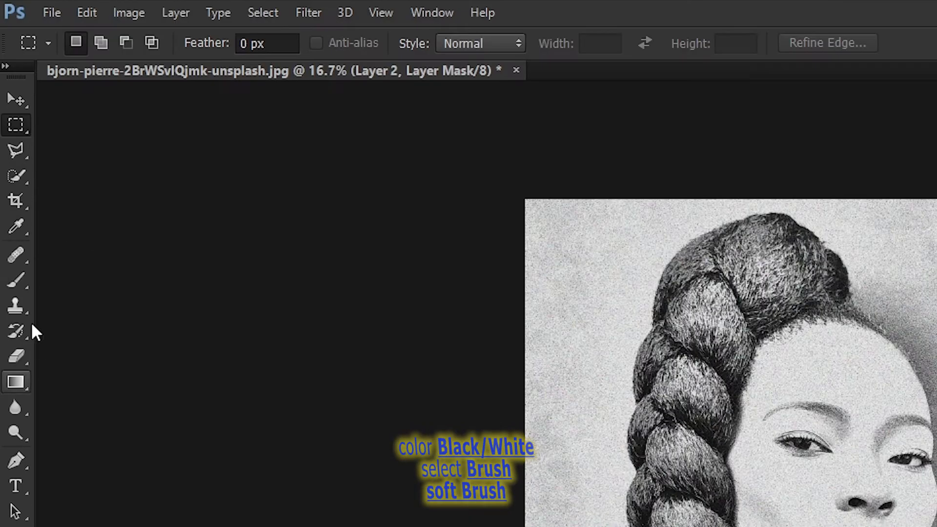
Paint black on Layer 2's mask over the background and face with a large soft brush to hide the Poster Edges effect
{"action": "left_click", "coordinate": [15, 280]}
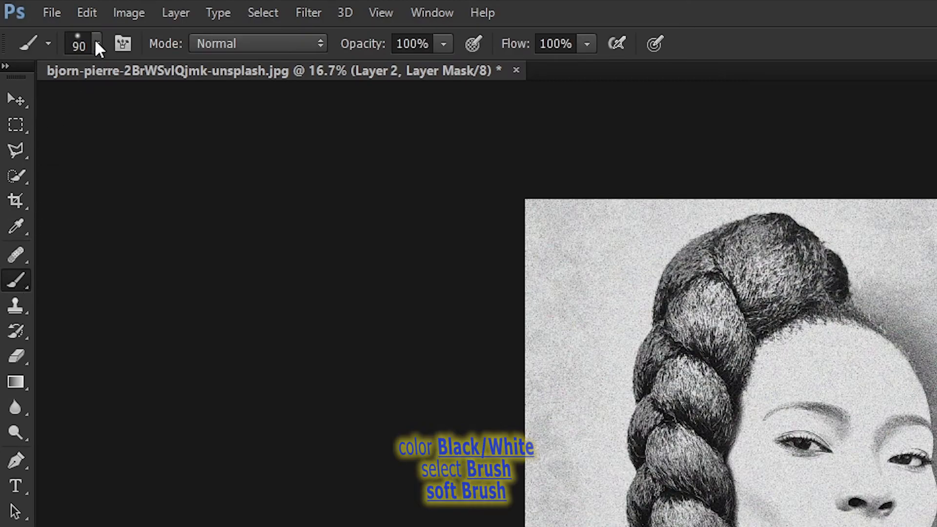
{"action": "left_click", "coordinate": [97, 45]}
{"action": "left_click", "coordinate": [68, 197]}
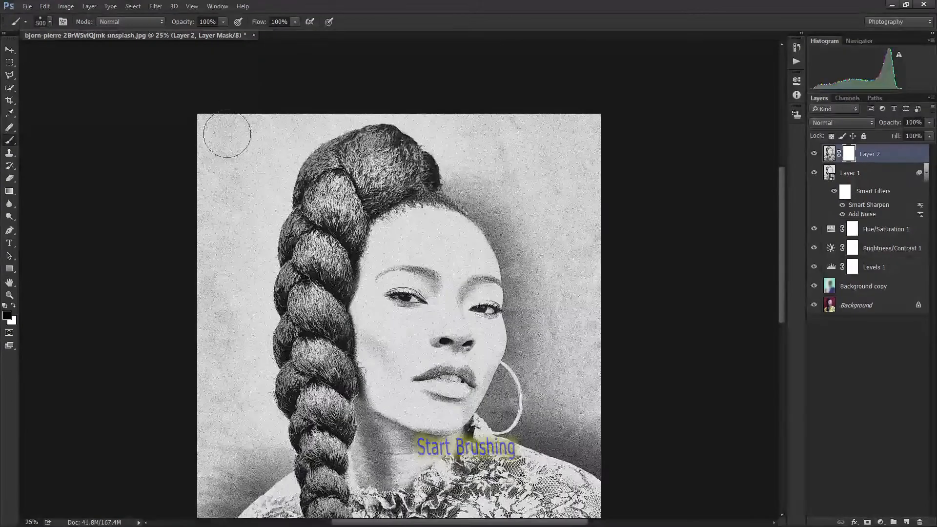
{"action": "key", "text": "bracketright"}
{"action": "key", "text": "bracketright"}
{"action": "key", "text": "bracketright"}
{"action": "mouse_move", "coordinate": [227, 134]}
{"action": "left_mouse_down"}
{"action": "mouse_move", "coordinate": [210, 241]}
{"action": "mouse_move", "coordinate": [471, 103]}
{"action": "mouse_move", "coordinate": [561, 259]}
{"action": "mouse_move", "coordinate": [541, 166]}
{"action": "left_mouse_up"}
{"action": "mouse_move", "coordinate": [253, 245]}
{"action": "left_mouse_down"}
{"action": "mouse_move", "coordinate": [214, 382]}
{"action": "mouse_move", "coordinate": [217, 481]}
{"action": "left_mouse_up"}
{"action": "left_click_drag", "start_coordinate": [783, 251], "coordinate": [783, 282]}
{"action": "mouse_move", "coordinate": [415, 160]}
{"action": "left_mouse_down"}
{"action": "mouse_move", "coordinate": [461, 199]}
{"action": "mouse_move", "coordinate": [396, 228]}
{"action": "mouse_move", "coordinate": [432, 212]}
{"action": "mouse_move", "coordinate": [406, 286]}
{"action": "mouse_move", "coordinate": [418, 331]}
{"action": "mouse_move", "coordinate": [445, 338]}
{"action": "left_mouse_up"}
Paint black on Layer 2's mask with a smaller brush around the jaw, neck, blouse and remaining background
{"action": "key", "text": "bracketleft"}
{"action": "key", "text": "bracketleft"}
{"action": "key", "text": "bracketleft"}
{"action": "key", "text": "bracketleft"}
{"action": "left_click_drag", "start_coordinate": [496, 271], "coordinate": [496, 321]}
{"action": "mouse_move", "coordinate": [418, 201]}
{"action": "left_mouse_down"}
{"action": "mouse_move", "coordinate": [412, 276]}
{"action": "mouse_move", "coordinate": [180, 490]}
{"action": "mouse_move", "coordinate": [253, 229]}
{"action": "left_mouse_up"}
{"action": "left_click_drag", "start_coordinate": [782, 239], "coordinate": [783, 263]}
{"action": "mouse_move", "coordinate": [366, 420]}
{"action": "left_mouse_down"}
{"action": "mouse_move", "coordinate": [225, 459]}
{"action": "mouse_move", "coordinate": [210, 429]}
{"action": "left_mouse_up"}
{"action": "mouse_move", "coordinate": [442, 391]}
{"action": "left_mouse_down"}
{"action": "mouse_move", "coordinate": [376, 365]}
{"action": "mouse_move", "coordinate": [581, 430]}
{"action": "mouse_move", "coordinate": [454, 390]}
{"action": "mouse_move", "coordinate": [461, 288]}
{"action": "mouse_move", "coordinate": [351, 278]}
{"action": "left_mouse_up"}
Paint white on Layer 2's mask with a small brush to restore the shading on the cheek beside the braid
{"action": "scroll", "coordinate": [406, 186], "scroll_direction": "up", "scroll_amount": 3}
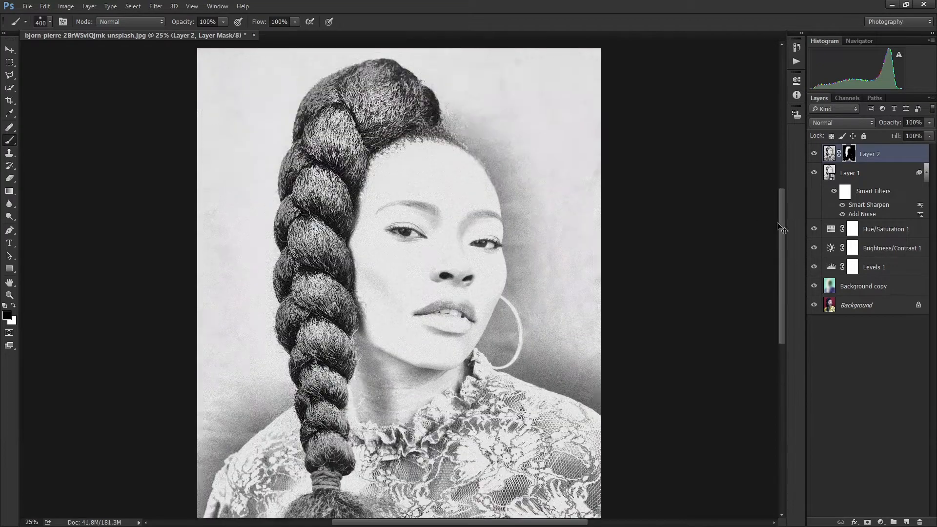
{"action": "key", "text": "ctrl+minus"}
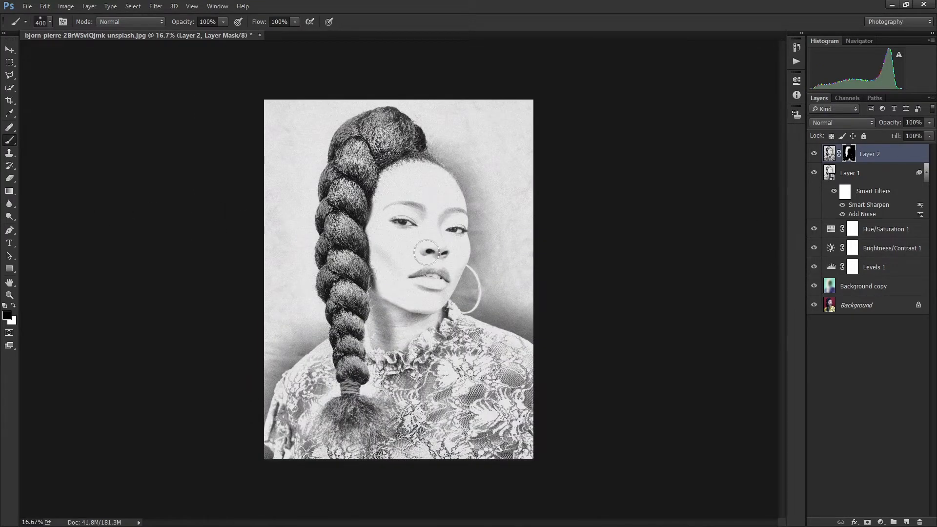
{"action": "key", "text": "ctrl+plus"}
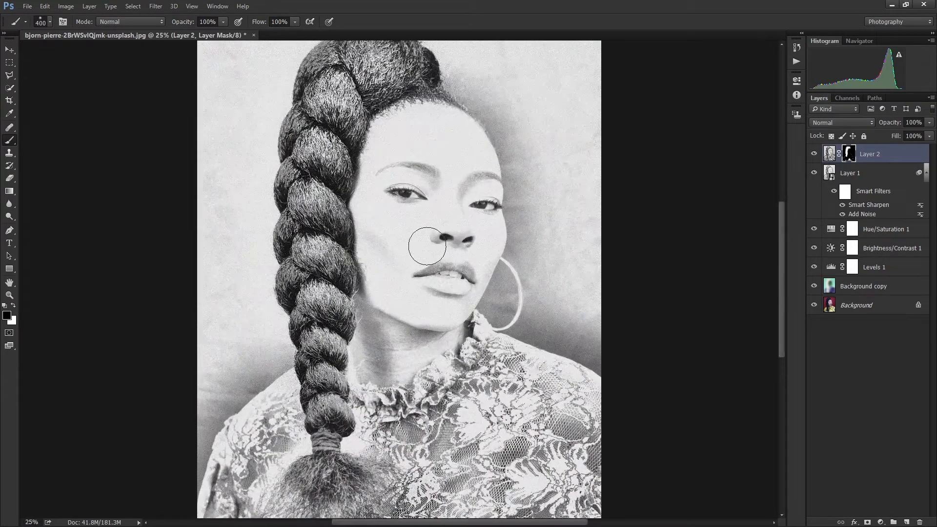
{"action": "key", "text": "bracketright"}
{"action": "key", "text": "bracketleft"}
{"action": "key", "text": "bracketleft"}
{"action": "key", "text": "bracketleft"}
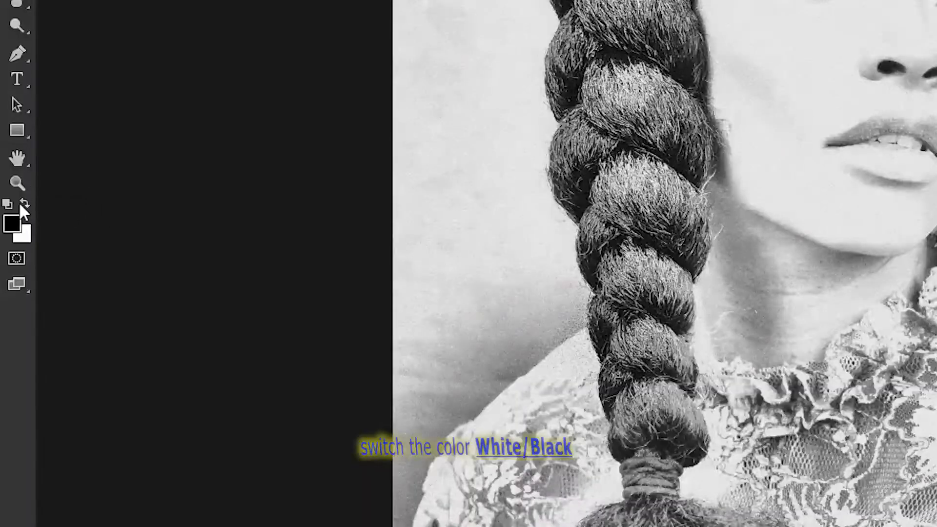
{"action": "left_click", "coordinate": [23, 204]}
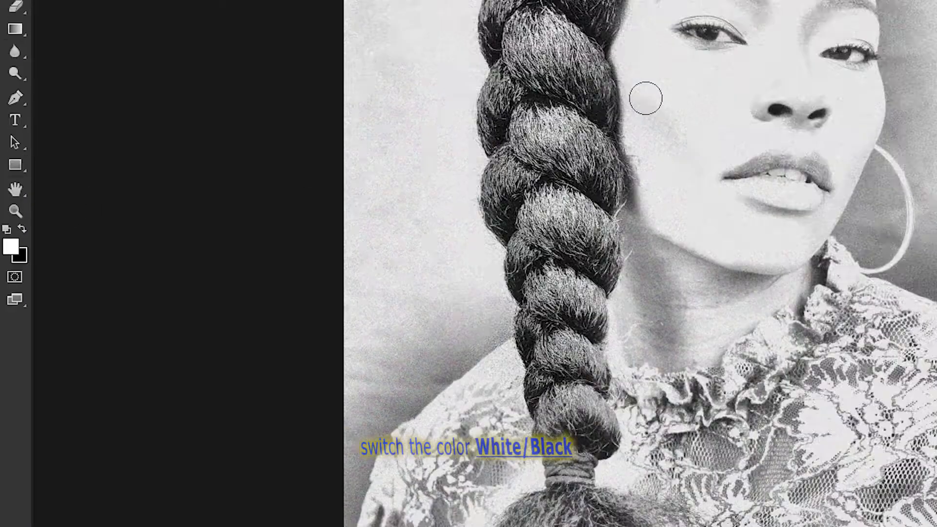
{"action": "mouse_move", "coordinate": [645, 98]}
{"action": "left_mouse_down"}
{"action": "mouse_move", "coordinate": [632, 88]}
{"action": "mouse_move", "coordinate": [674, 160]}
{"action": "left_mouse_up"}
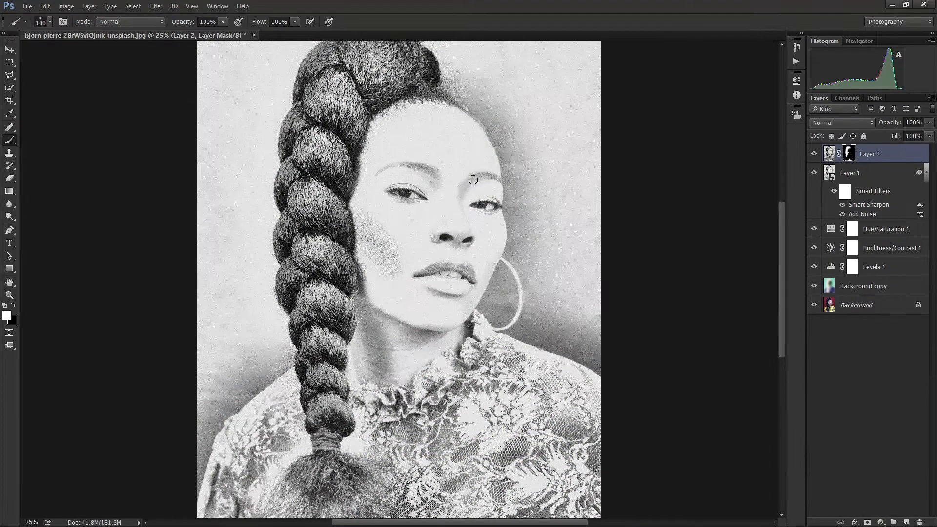
Paint white on Layer 2's mask over the eyebrows, nose, lips and jawline with the brush at size 100
{"action": "left_click_drag", "start_coordinate": [473, 180], "coordinate": [502, 178]}
{"action": "left_click_drag", "start_coordinate": [430, 170], "coordinate": [384, 167]}
{"action": "mouse_move", "coordinate": [463, 210]}
{"action": "left_mouse_down"}
{"action": "mouse_move", "coordinate": [471, 246]}
{"action": "mouse_move", "coordinate": [446, 237]}
{"action": "left_mouse_up"}
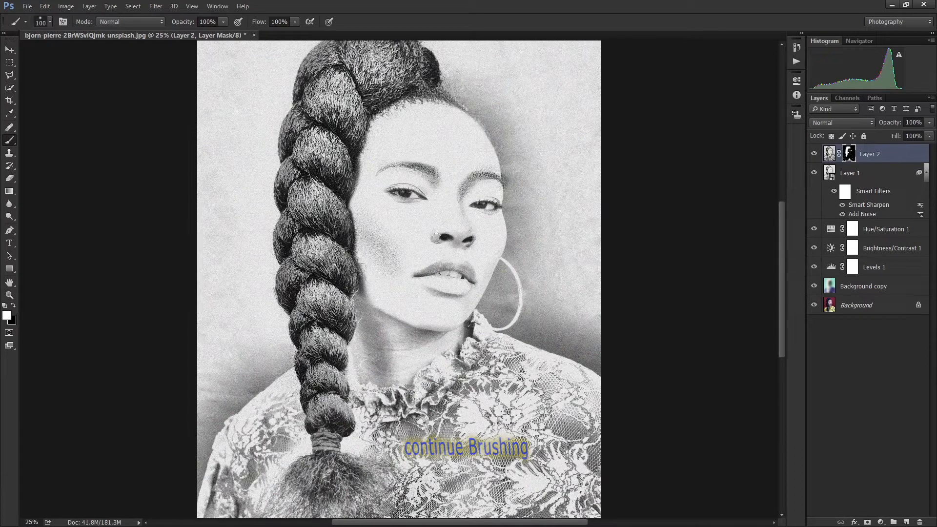
{"action": "mouse_move", "coordinate": [427, 274]}
{"action": "left_mouse_down"}
{"action": "mouse_move", "coordinate": [459, 262]}
{"action": "mouse_move", "coordinate": [460, 285]}
{"action": "mouse_move", "coordinate": [438, 274]}
{"action": "left_mouse_up"}
{"action": "mouse_move", "coordinate": [362, 309]}
{"action": "left_mouse_down"}
{"action": "mouse_move", "coordinate": [383, 376]}
{"action": "mouse_move", "coordinate": [360, 330]}
{"action": "mouse_move", "coordinate": [360, 375]}
{"action": "mouse_move", "coordinate": [389, 347]}
{"action": "mouse_move", "coordinate": [430, 343]}
{"action": "left_mouse_up"}
{"action": "mouse_move", "coordinate": [479, 300]}
{"action": "left_mouse_down"}
{"action": "mouse_move", "coordinate": [498, 258]}
{"action": "mouse_move", "coordinate": [491, 292]}
{"action": "left_mouse_up"}
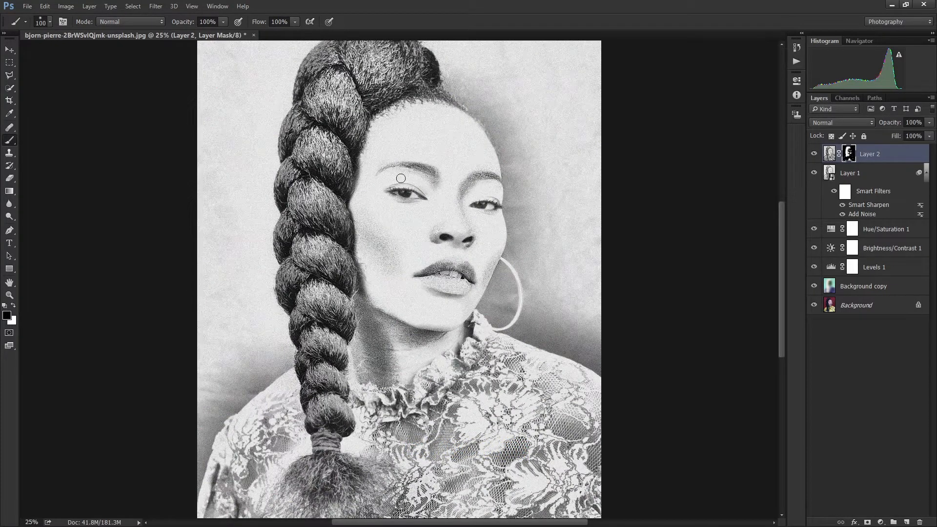
Enlarge the brush and paint black on Layer 2's mask over the neck to soften the restored shading
{"action": "key", "text": "x"}
{"action": "key", "text": "bracketright"}
{"action": "key", "text": "bracketright"}
{"action": "key", "text": "bracketright"}
{"action": "key", "text": "bracketright"}
{"action": "key", "text": "bracketright"}
{"action": "key", "text": "bracketright"}
{"action": "key", "text": "bracketright"}
{"action": "left_click_drag", "start_coordinate": [387, 342], "coordinate": [403, 378]}
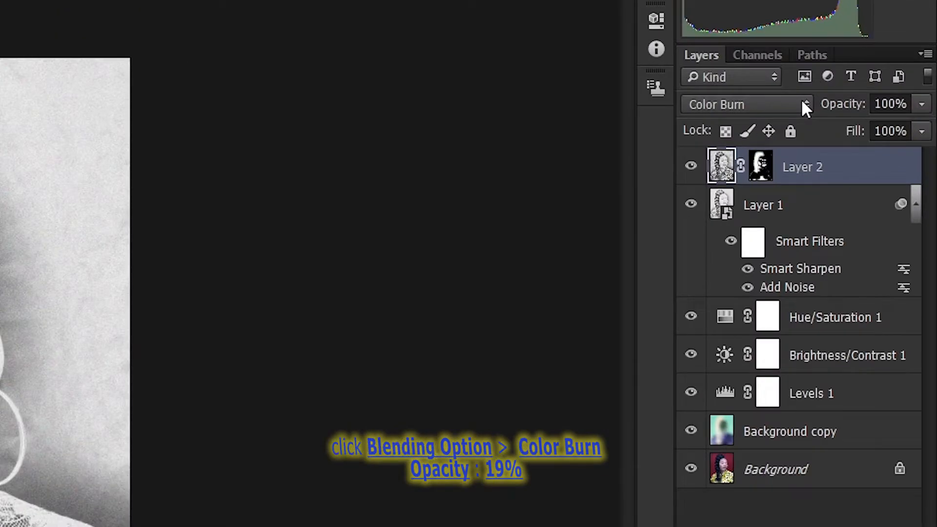
Set Layer 2's blending mode to Color Burn and its opacity to 19%, then deselect the layer
{"action": "left_click", "coordinate": [869, 121]}
{"action": "left_click", "coordinate": [752, 196]}
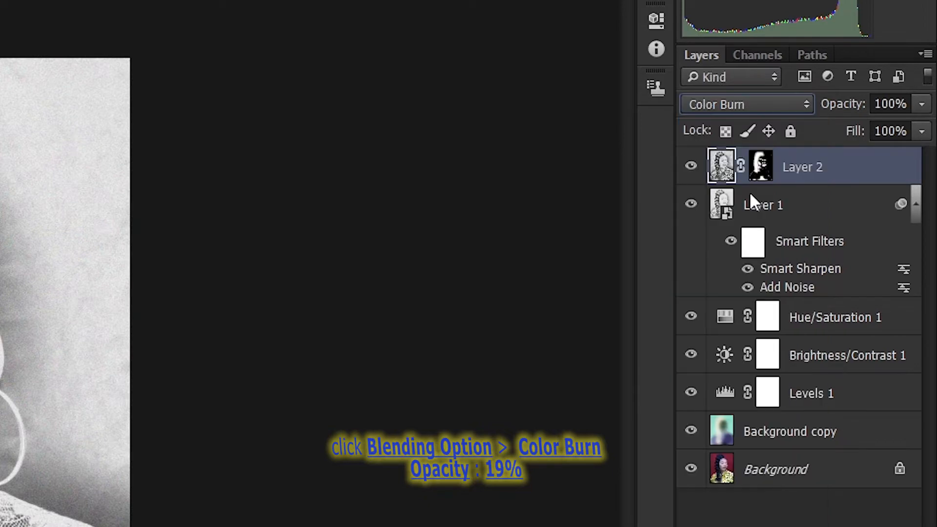
{"action": "left_click", "coordinate": [922, 105]}
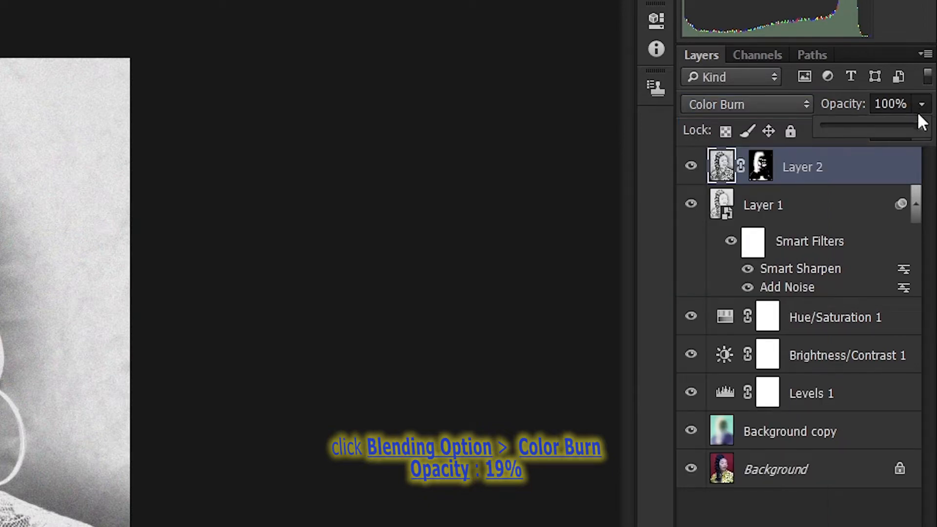
{"action": "left_click_drag", "start_coordinate": [921, 124], "coordinate": [815, 126]}
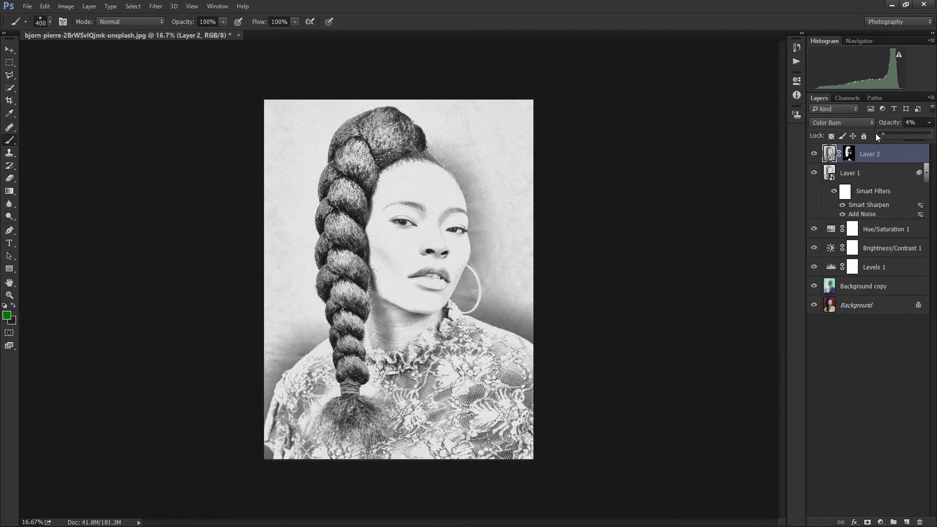
{"action": "left_click_drag", "start_coordinate": [876, 133], "coordinate": [898, 133]}
{"action": "left_click", "coordinate": [861, 374]}
Compare the pencil sketch with the original photo by toggling the visibility of all layers above Background
{"action": "left_click", "coordinate": [814, 305], "text": "alt"}
{"action": "left_click", "coordinate": [814, 305], "text": "alt"}
{"action": "left_click", "coordinate": [814, 305], "text": "alt"}
{"action": "left_click", "coordinate": [815, 305], "text": "alt"}
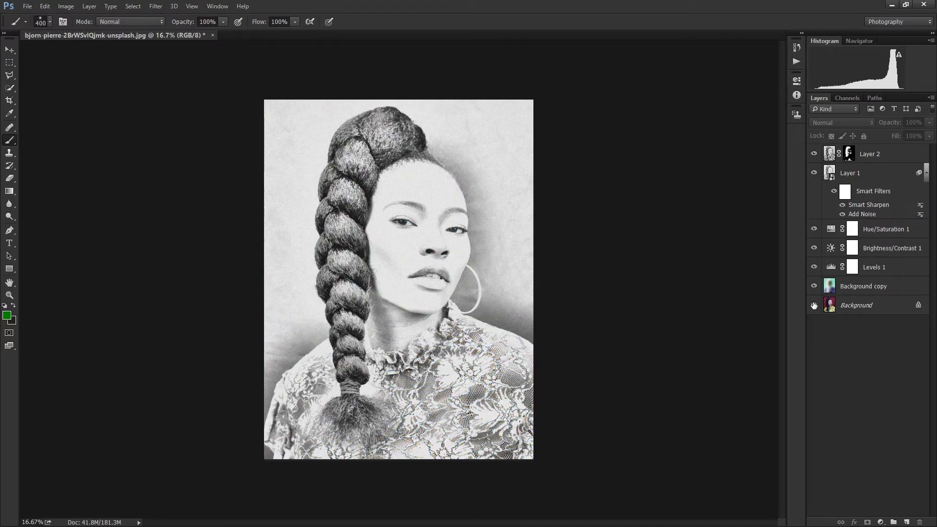
{"action": "left_click", "coordinate": [814, 305], "text": "alt"}
{"action": "left_click", "coordinate": [814, 305], "text": "alt"}
{"action": "left_click", "coordinate": [815, 305], "text": "alt"}
{"action": "left_click", "coordinate": [814, 306], "text": "alt"}
Save the finished sketch as a JPEG named "010 Pencil Done" in the 011 Pencil Sketch Effect folder
{"action": "left_click", "coordinate": [27, 6]}
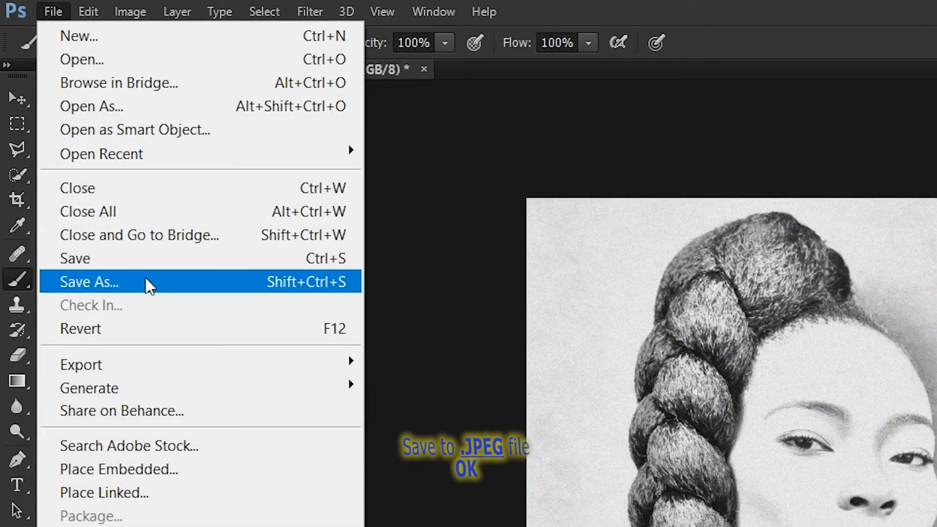
{"action": "left_click", "coordinate": [146, 282]}
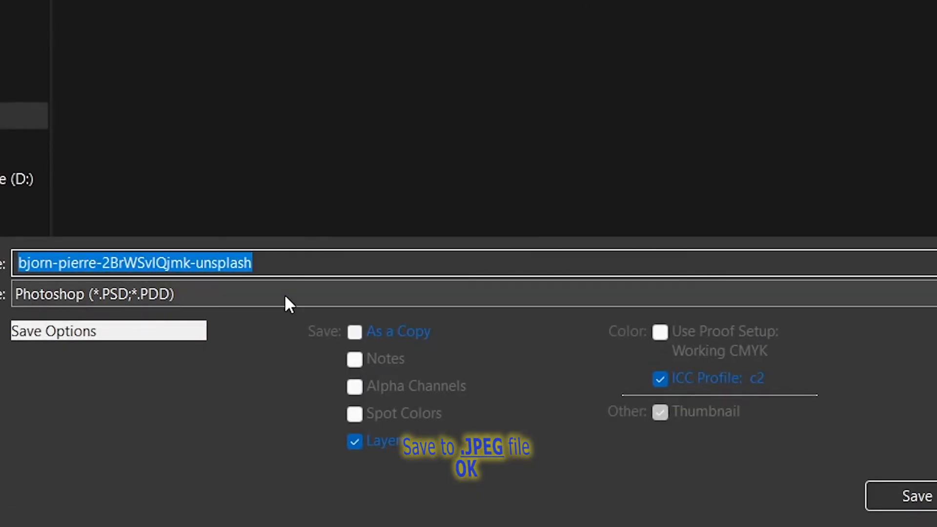
{"action": "left_click", "coordinate": [288, 303]}
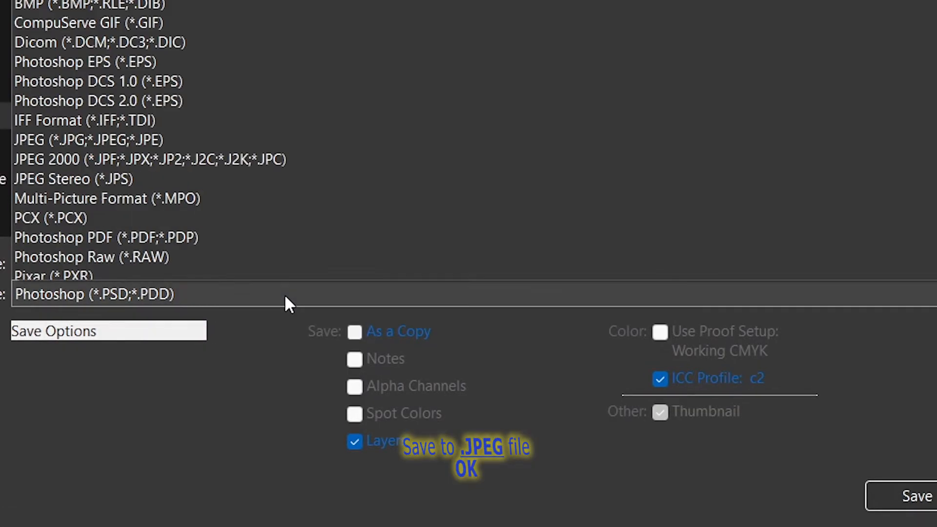
{"action": "scroll", "coordinate": [286, 244], "scroll_direction": "down", "scroll_amount": 2}
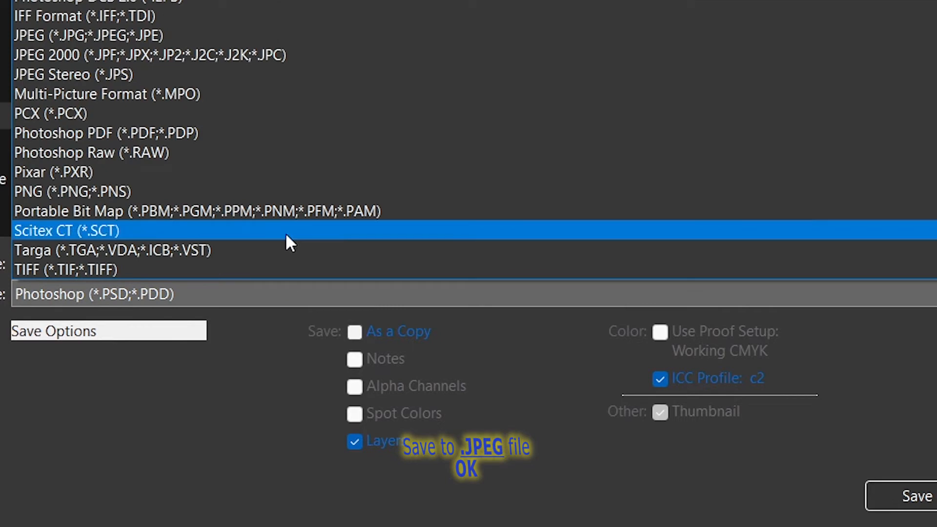
{"action": "left_click", "coordinate": [314, 42]}
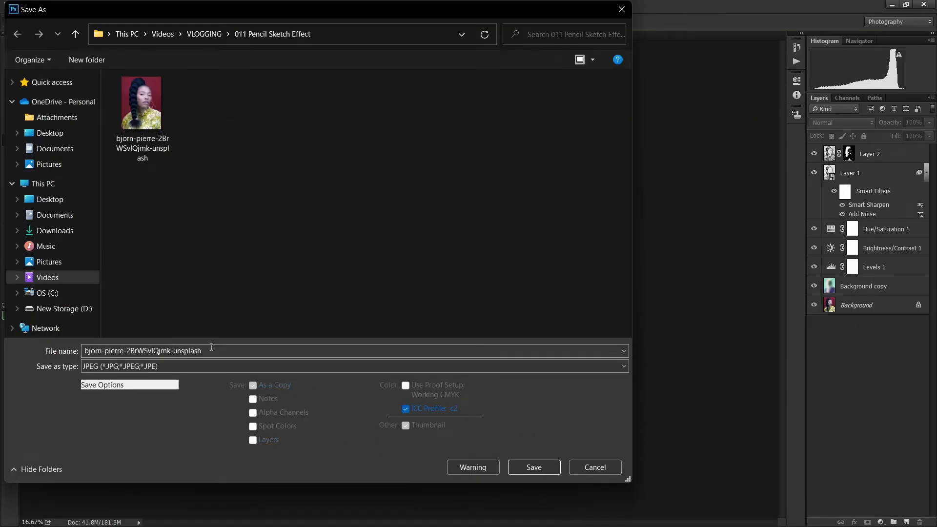
{"action": "triple_click", "coordinate": [211, 347]}
{"action": "type", "text": "010 Pencil Done"}
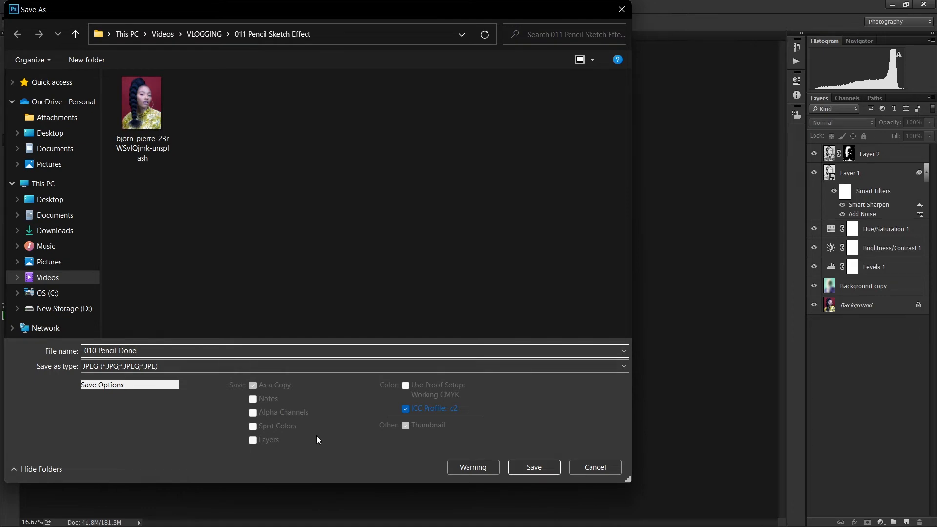
{"action": "key", "text": "Return"}
{"action": "left_click", "coordinate": [525, 141]}
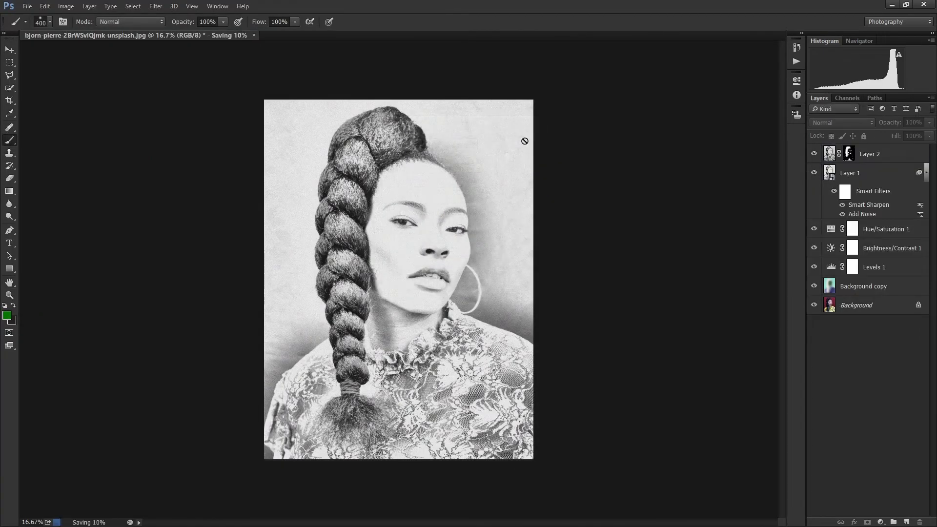